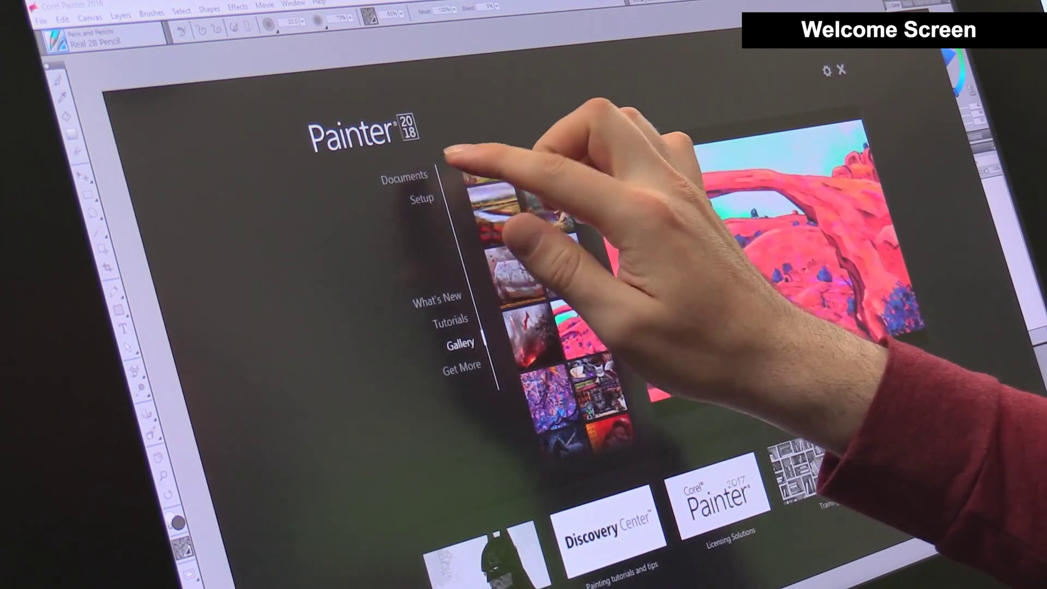
Browse the welcome screen's document, setup and tutorial options.
click(425, 176)
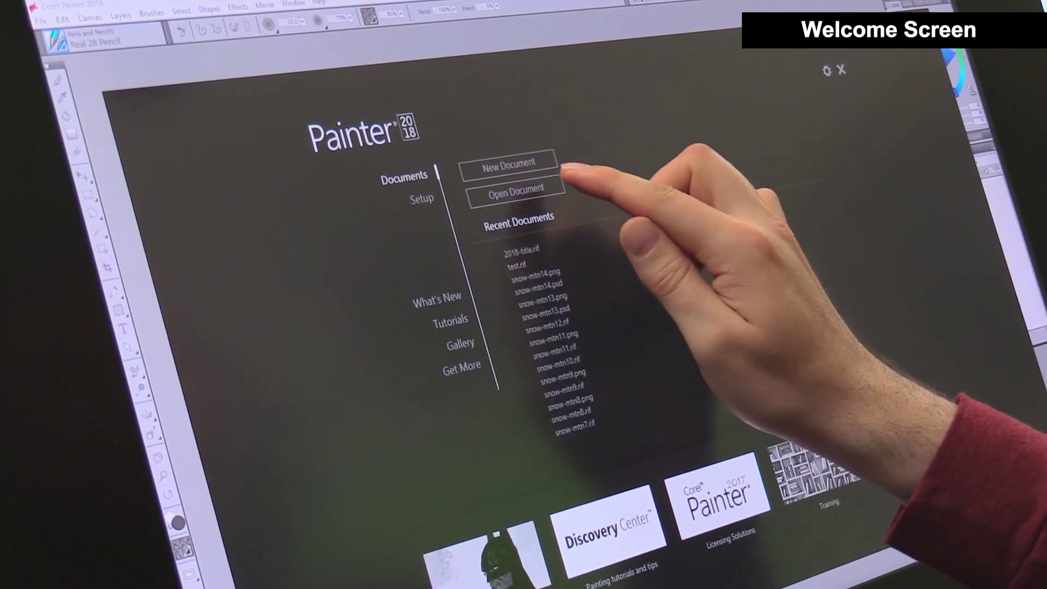
click(422, 198)
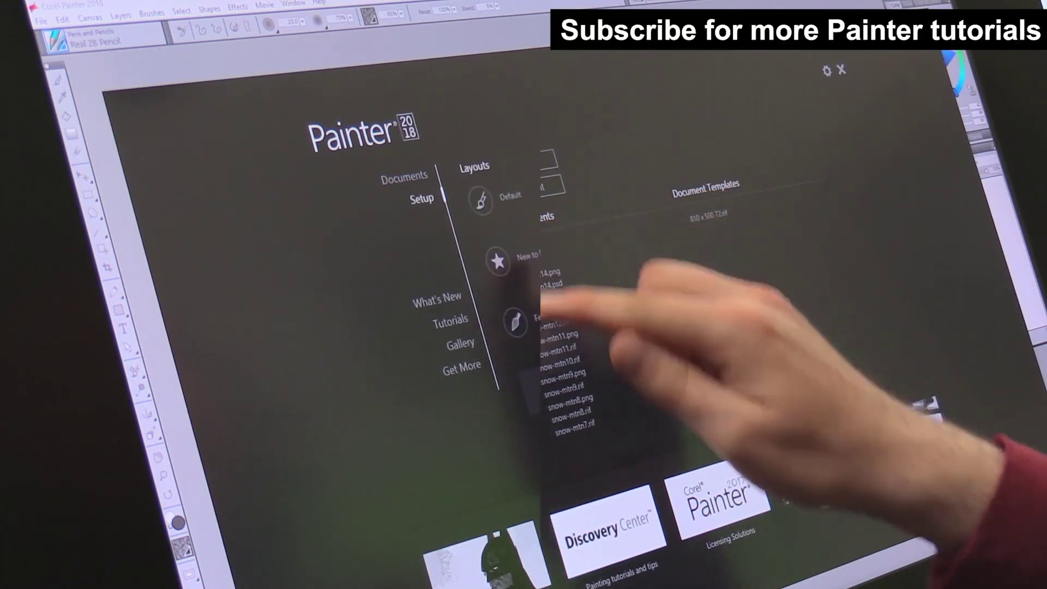
click(449, 321)
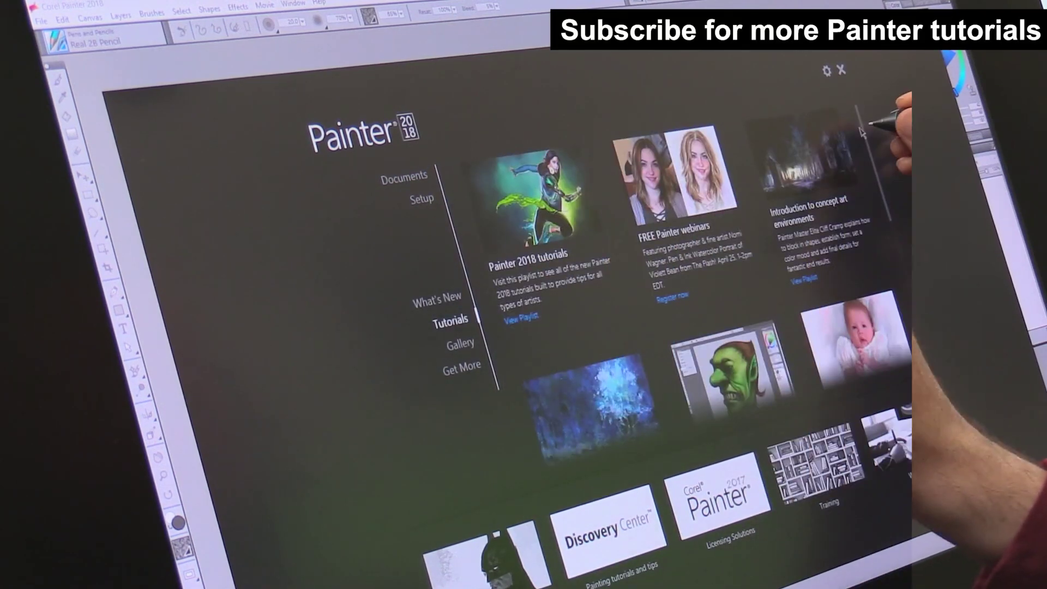
Paint thick blue impasto strokes side by side on the canvas.
drag(887, 133, 872, 354)
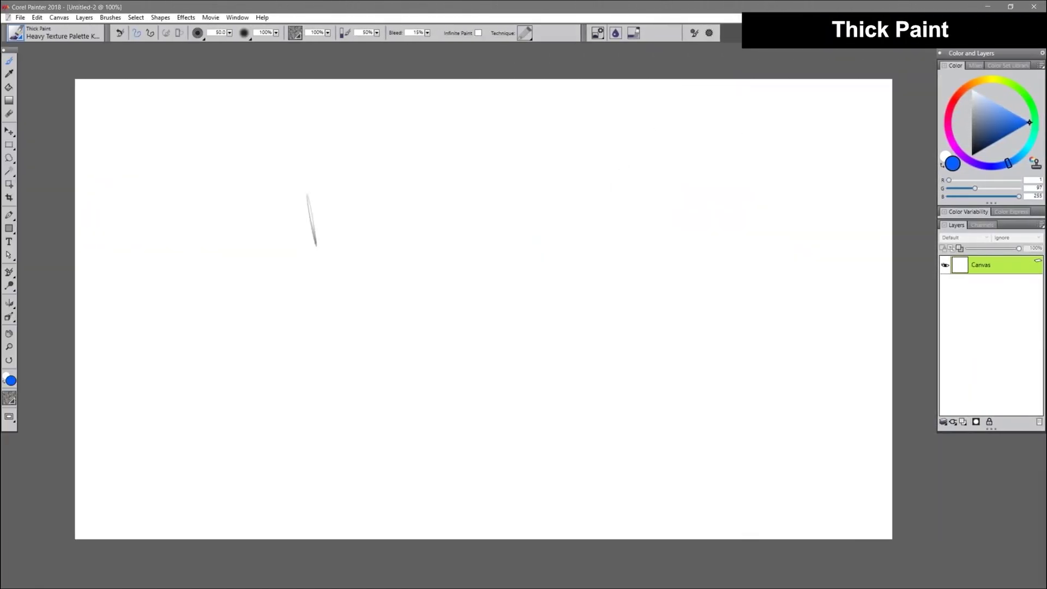
drag(328, 357, 376, 208)
drag(392, 360, 445, 194)
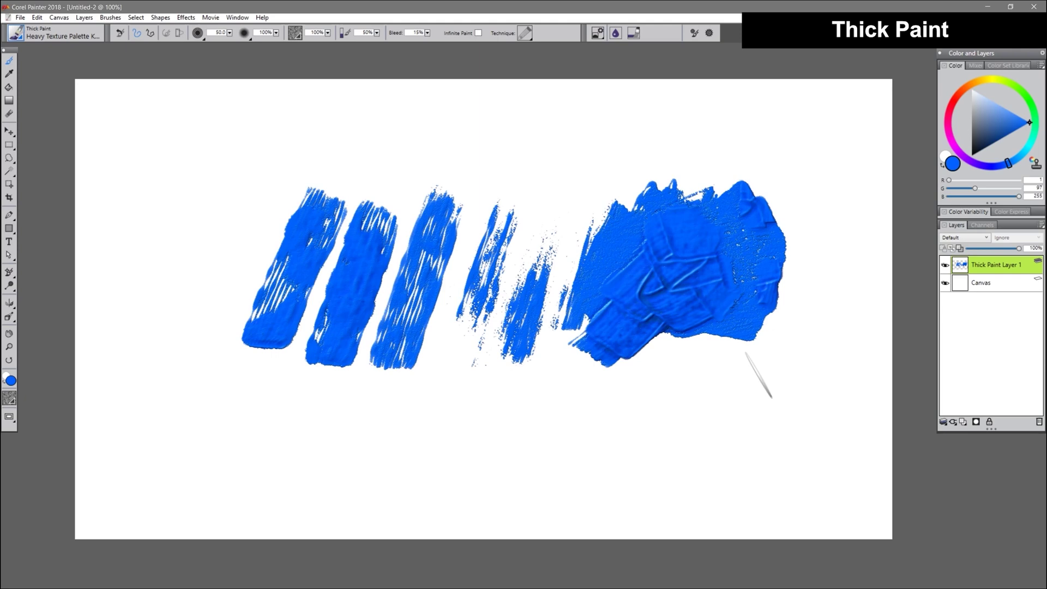
With Real Bristle Oils Fan Short, paint fan strokes above and along the bottom.
click(16, 34)
click(208, 291)
drag(610, 132, 466, 166)
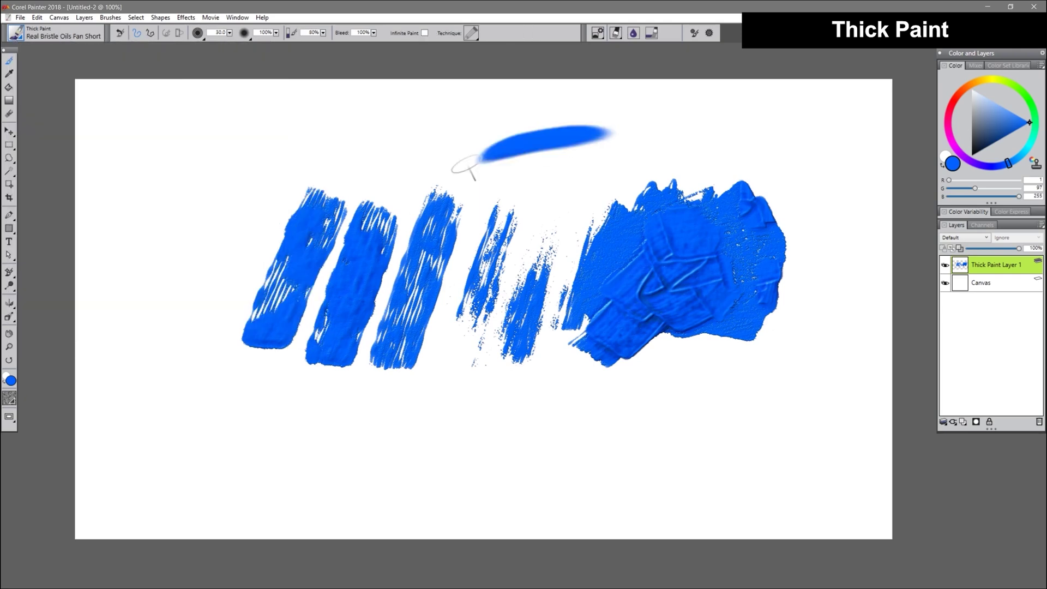
drag(294, 430, 436, 425)
drag(474, 452, 728, 404)
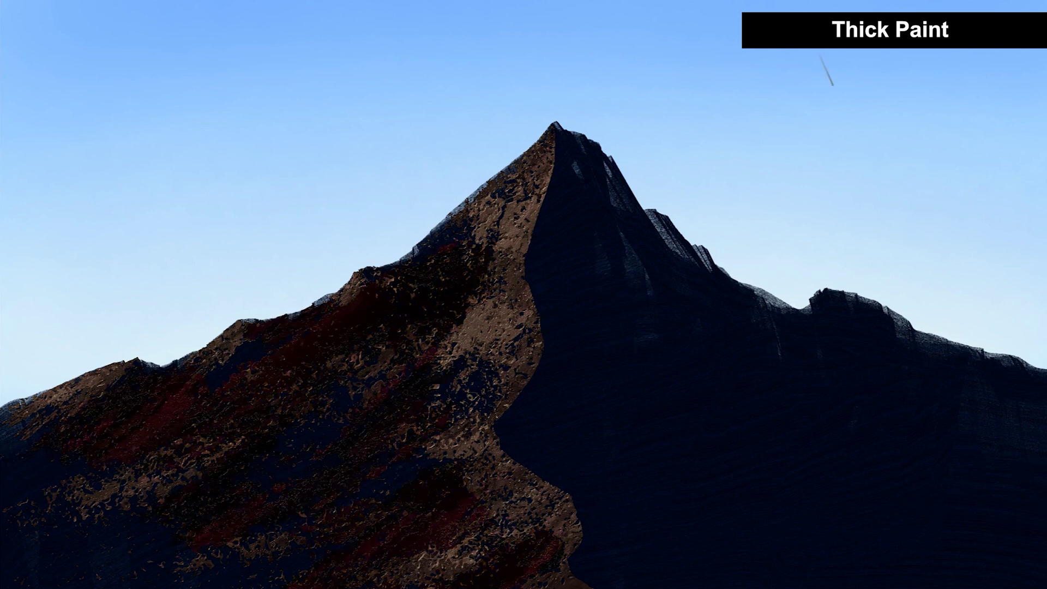
Rework the mountain with brown and large dark thick-paint strokes.
drag(256, 393, 462, 275)
drag(368, 338, 392, 480)
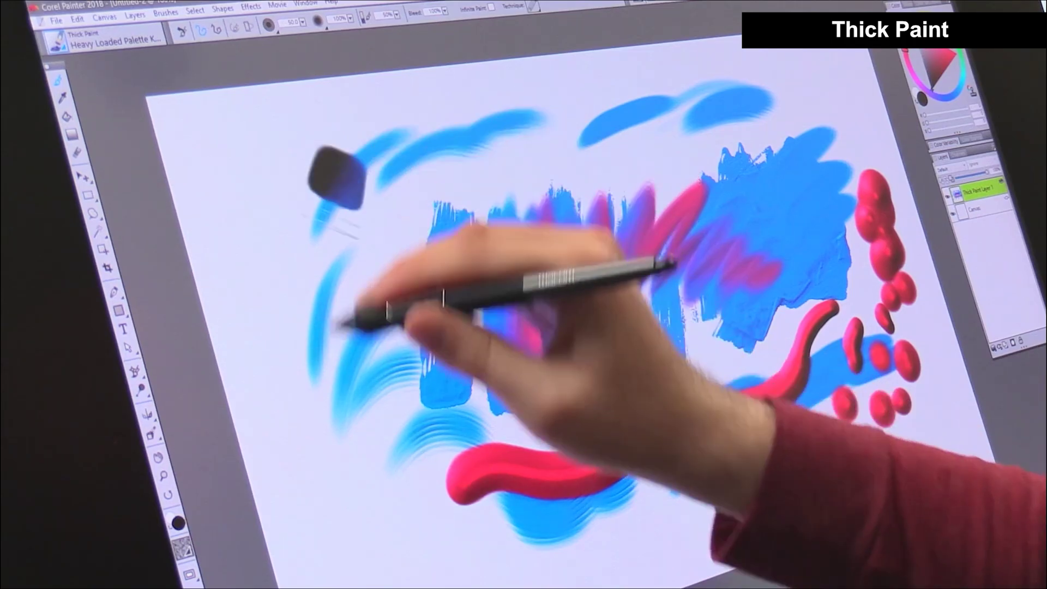
mouse_move(632, 390)
mouse_down()
mouse_move(701, 304)
mouse_move(830, 234)
mouse_move(665, 222)
mouse_move(644, 429)
mouse_up()
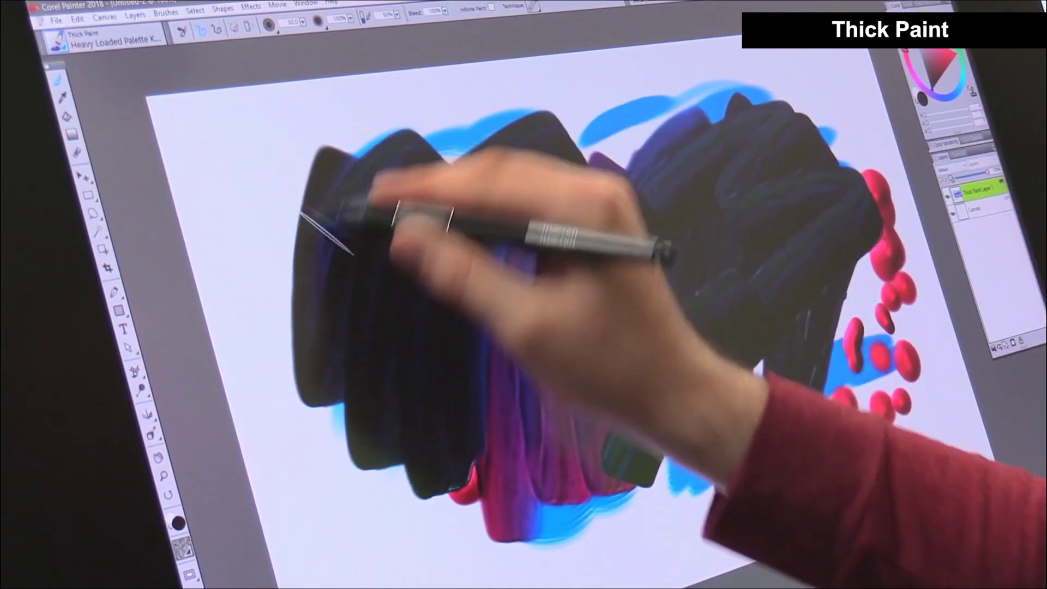
mouse_move(316, 210)
mouse_down()
mouse_move(402, 453)
mouse_move(650, 485)
mouse_move(709, 413)
mouse_move(736, 385)
mouse_up()
mouse_move(474, 200)
mouse_down()
mouse_move(350, 299)
mouse_move(748, 246)
mouse_move(701, 491)
mouse_up()
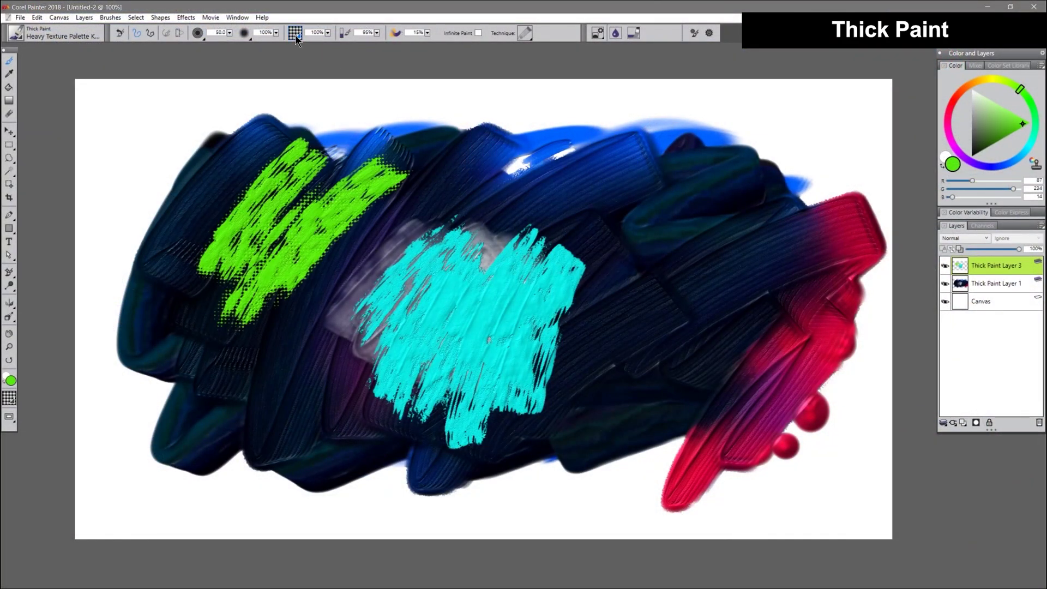
Switch the paper texture to Pebble Board, paint green, and open the full Papers panel.
click(295, 32)
click(297, 150)
mouse_move(431, 150)
mouse_down()
mouse_move(643, 180)
mouse_move(764, 261)
mouse_up()
click(295, 32)
click(295, 33)
click(295, 32)
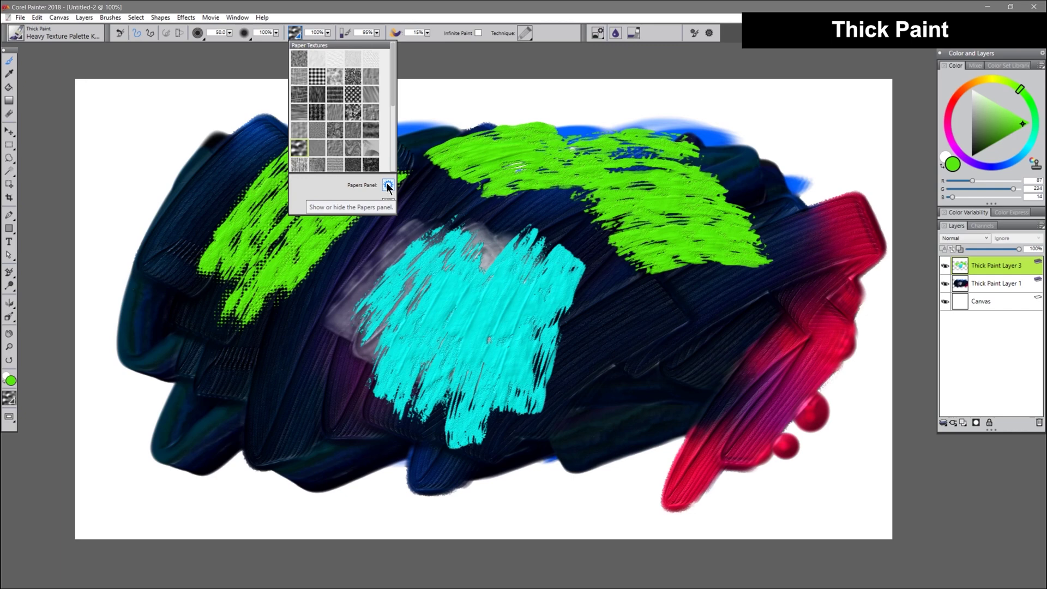
click(388, 185)
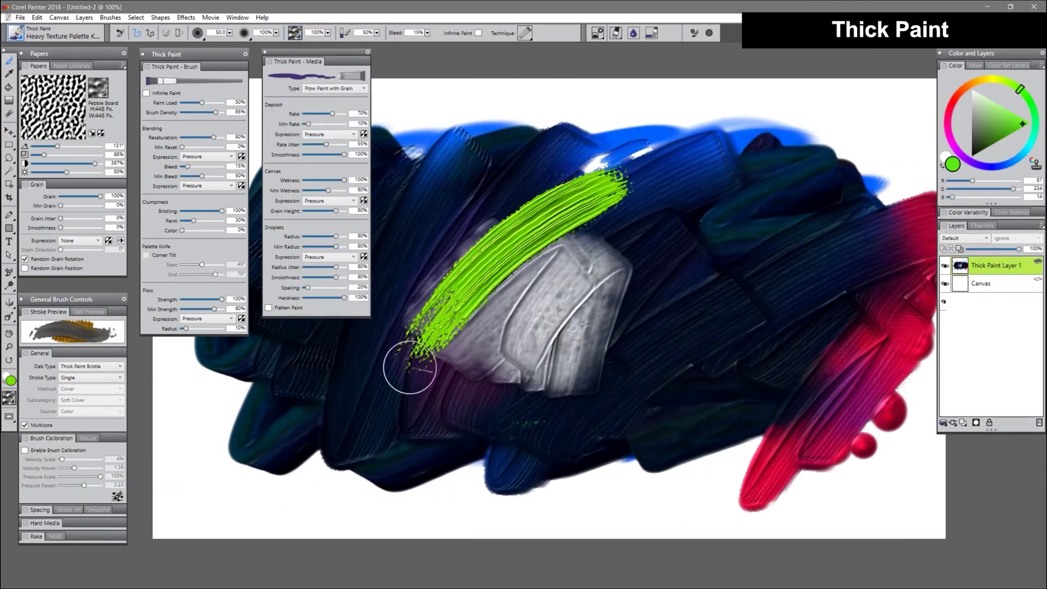
Paint green thick strokes across the canvas and set Dab Type to Thick Paint Palette Knife.
mouse_move(409, 362)
mouse_down()
mouse_move(752, 276)
mouse_move(818, 291)
mouse_up()
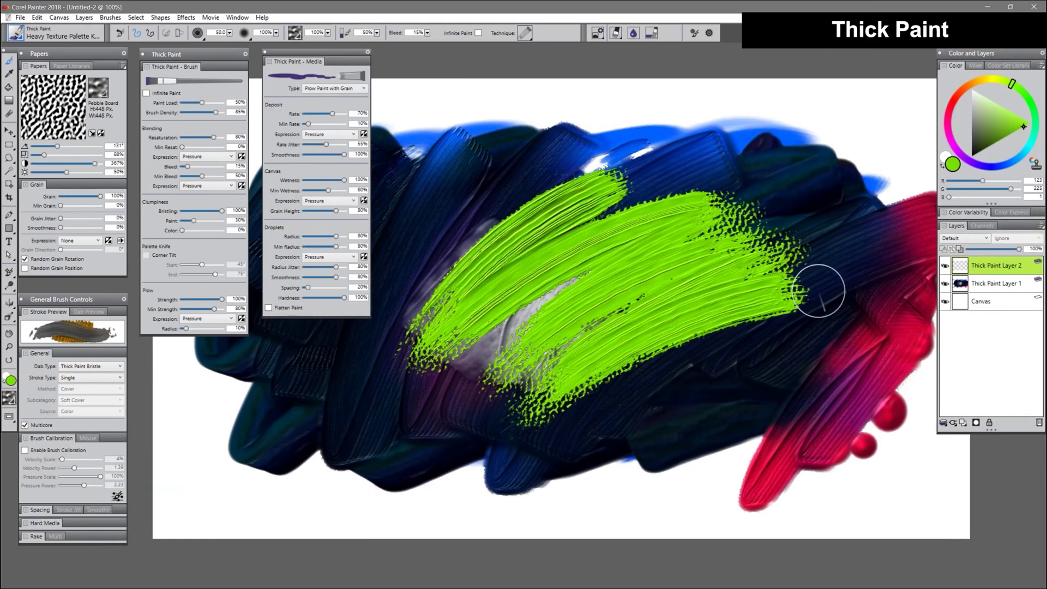
click(104, 371)
click(77, 559)
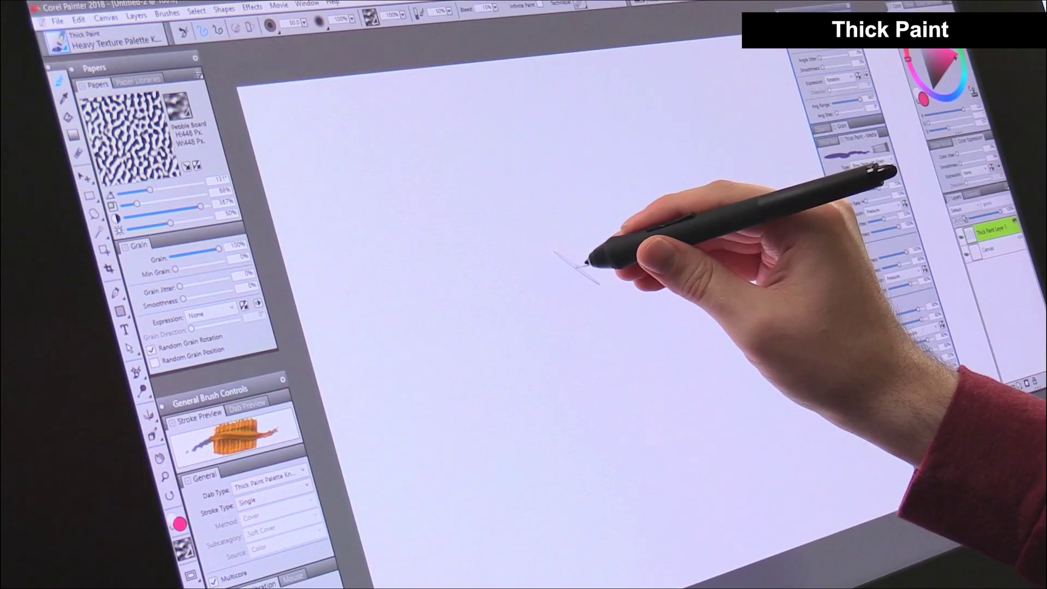
Paint pink palette-knife strokes including an arrow, and raise the layer Amount to 652%.
mouse_move(596, 256)
mouse_down()
mouse_move(600, 268)
mouse_move(659, 234)
mouse_move(731, 116)
mouse_move(746, 363)
mouse_move(790, 344)
mouse_move(690, 370)
mouse_move(700, 469)
mouse_move(806, 431)
mouse_move(843, 306)
mouse_up()
mouse_move(381, 317)
mouse_down()
mouse_move(409, 229)
mouse_move(458, 471)
mouse_up()
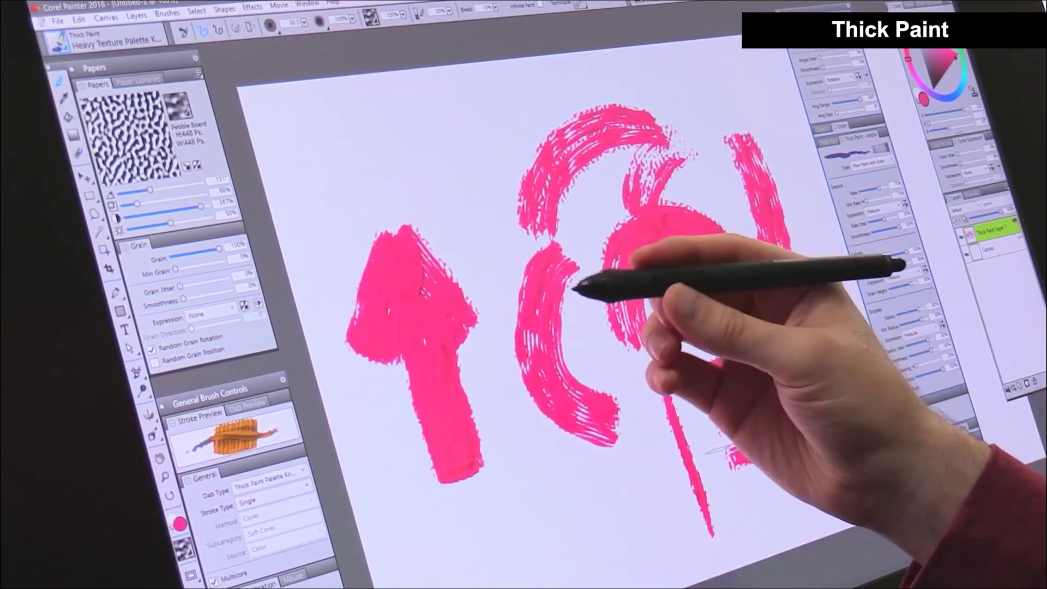
mouse_move(169, 322)
mouse_down()
mouse_move(182, 305)
mouse_move(204, 334)
mouse_move(201, 297)
mouse_up()
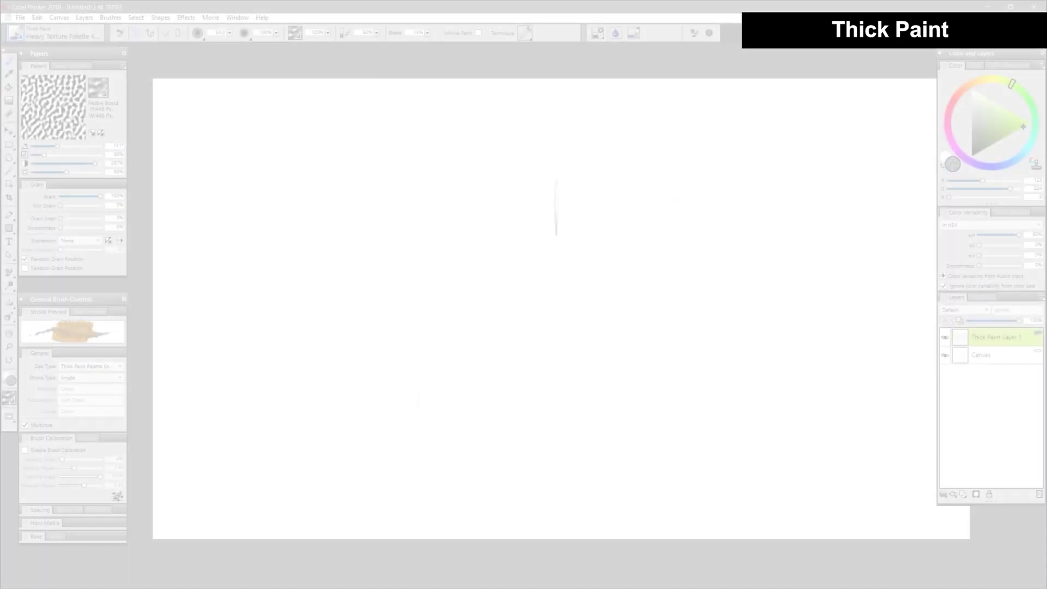
Paint multicoloured bands, raise hue variability, and add green and yellow-green strokes at right.
mouse_move(556, 207)
mouse_down()
mouse_move(465, 218)
mouse_move(297, 376)
mouse_up()
mouse_move(382, 414)
mouse_down()
mouse_move(627, 245)
mouse_move(730, 283)
mouse_up()
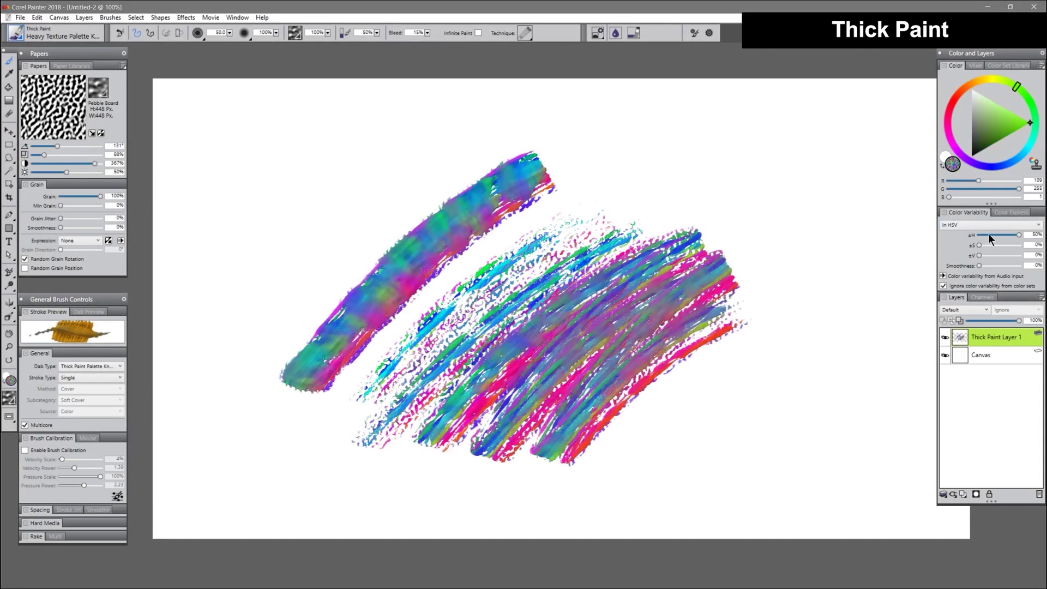
drag(984, 235, 994, 235)
drag(649, 156, 851, 164)
drag(872, 229, 799, 432)
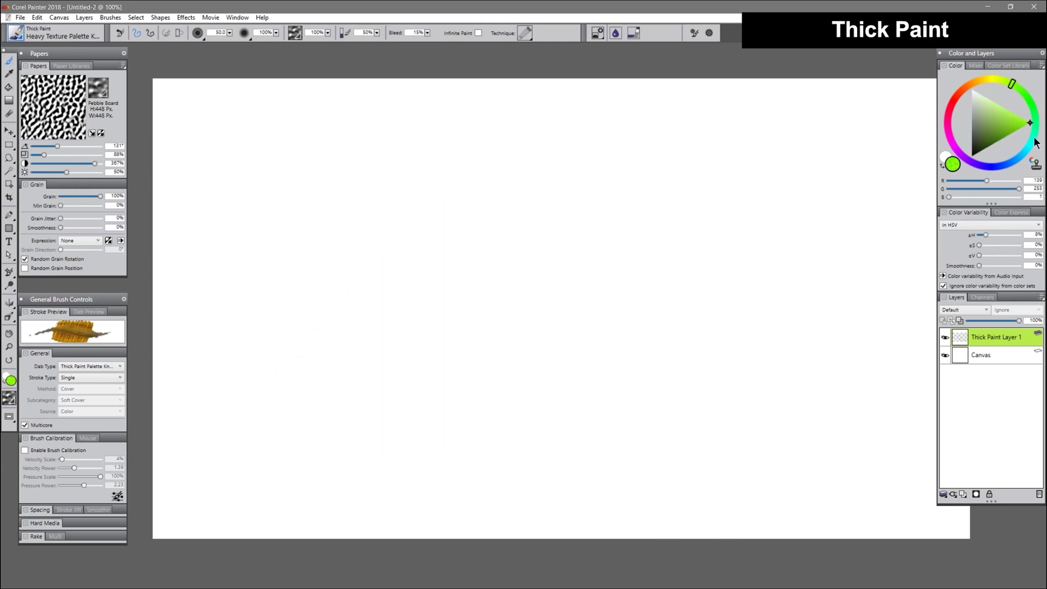
Pick a teal colour, set ±H to 5% and ±S to 40%, and paint teal strokes.
click(1036, 143)
drag(553, 196, 599, 234)
drag(986, 236, 982, 235)
drag(561, 376, 774, 273)
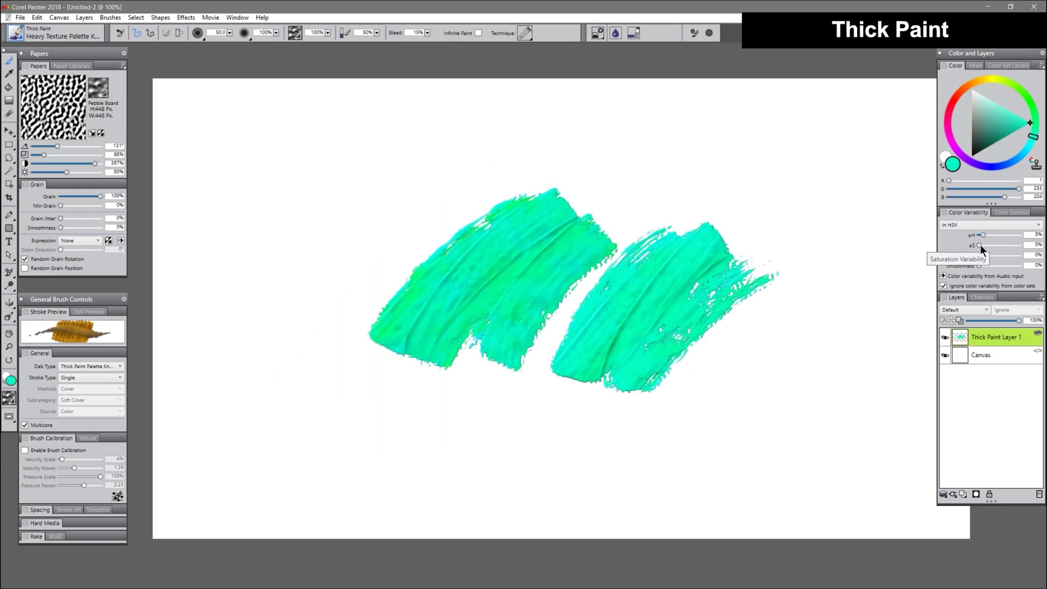
drag(980, 245, 1012, 245)
drag(561, 144, 794, 175)
drag(851, 229, 775, 393)
drag(382, 185, 289, 355)
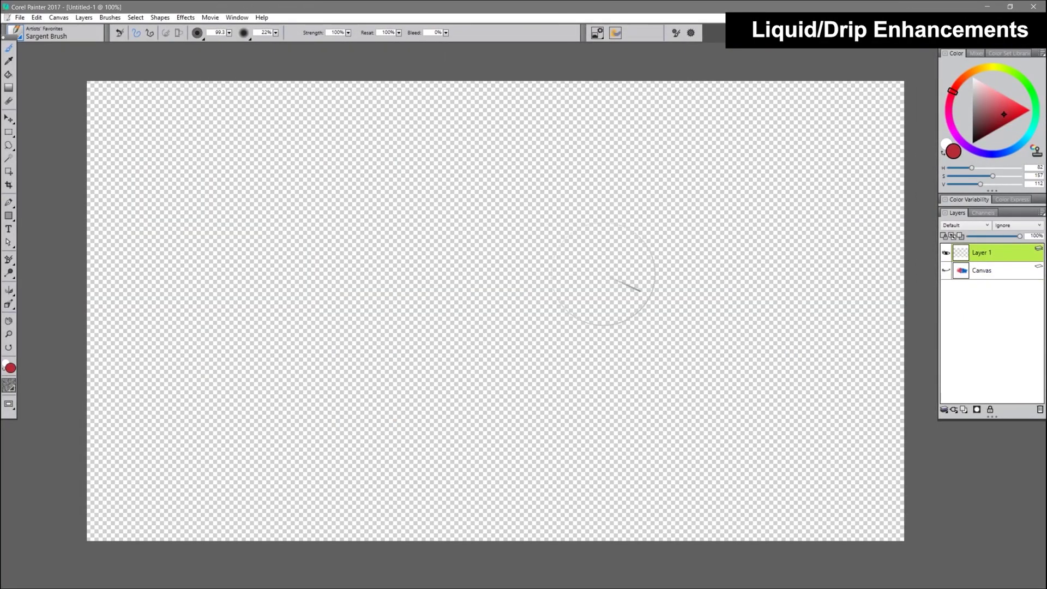
Paint a grey scribble with the Acrylics Opaque Acrylic brush.
click(13, 33)
click(63, 109)
click(163, 166)
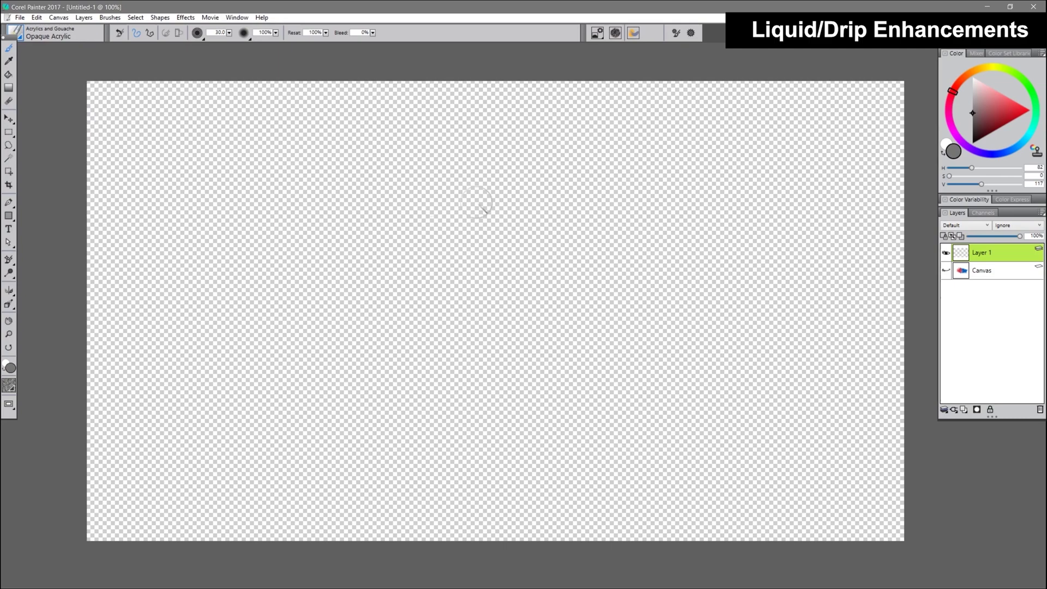
drag(476, 203, 713, 338)
With the Sargent Brush, paint red then purple strokes over the scribble.
click(14, 33)
click(63, 110)
click(163, 166)
click(1030, 110)
mouse_move(463, 257)
mouse_down()
mouse_move(487, 204)
mouse_move(737, 287)
mouse_move(631, 274)
mouse_move(802, 160)
mouse_up()
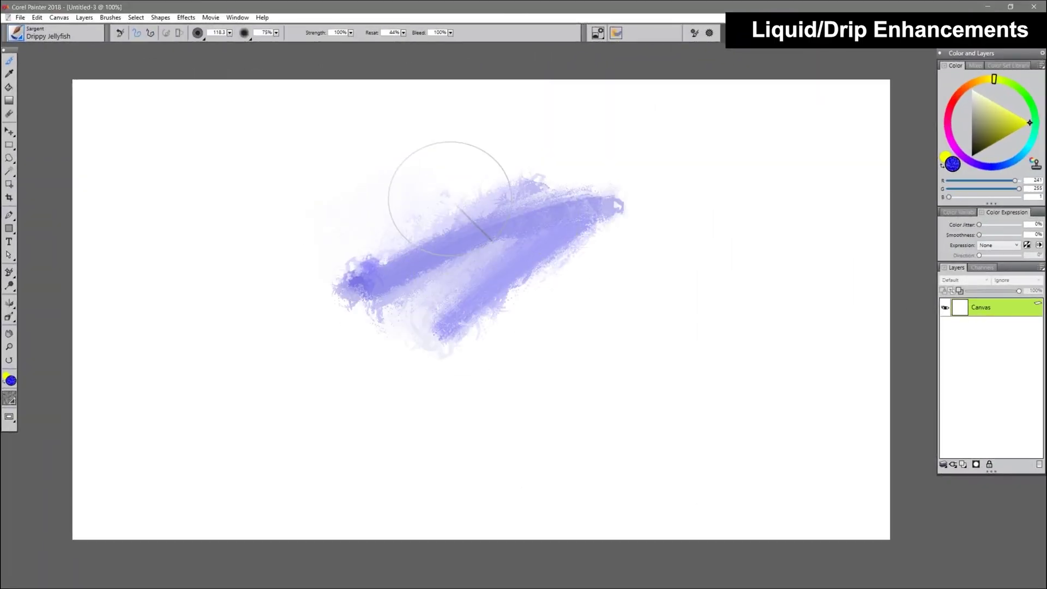
mouse_move(444, 175)
mouse_down()
mouse_move(359, 317)
mouse_move(671, 284)
mouse_up()
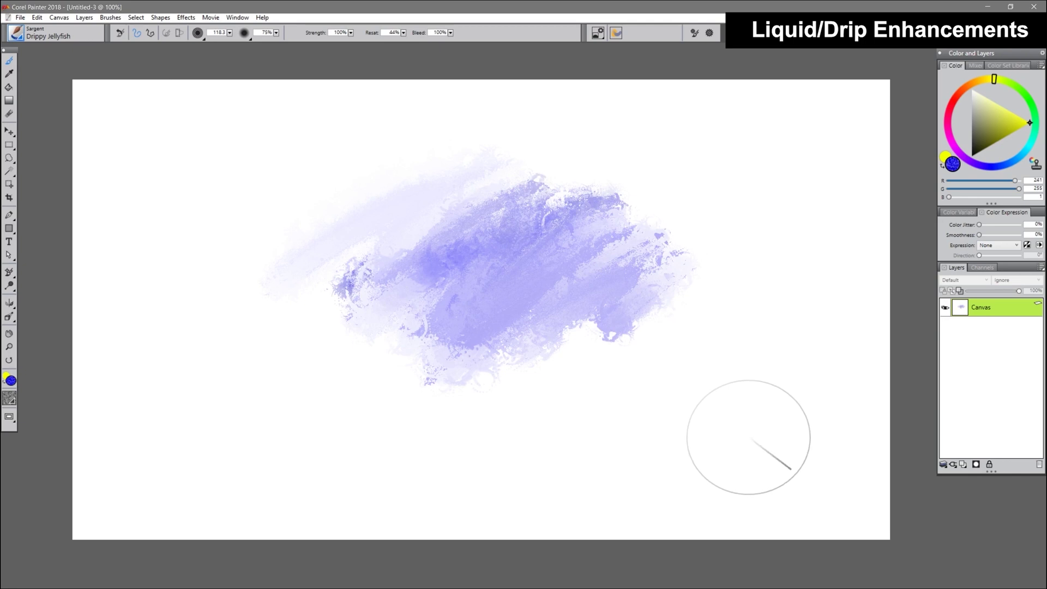
Add two new layers with red and green strokes, then select Light Liquid Sketcher.
click(960, 463)
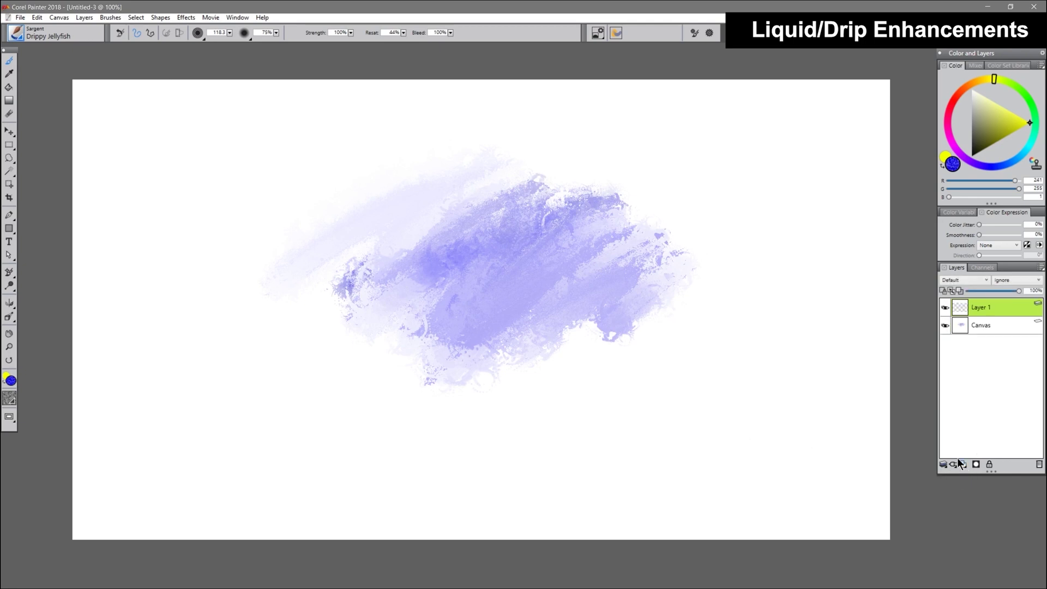
click(958, 93)
mouse_move(545, 164)
mouse_down()
mouse_move(584, 316)
mouse_move(467, 269)
mouse_move(322, 257)
mouse_move(453, 315)
mouse_up()
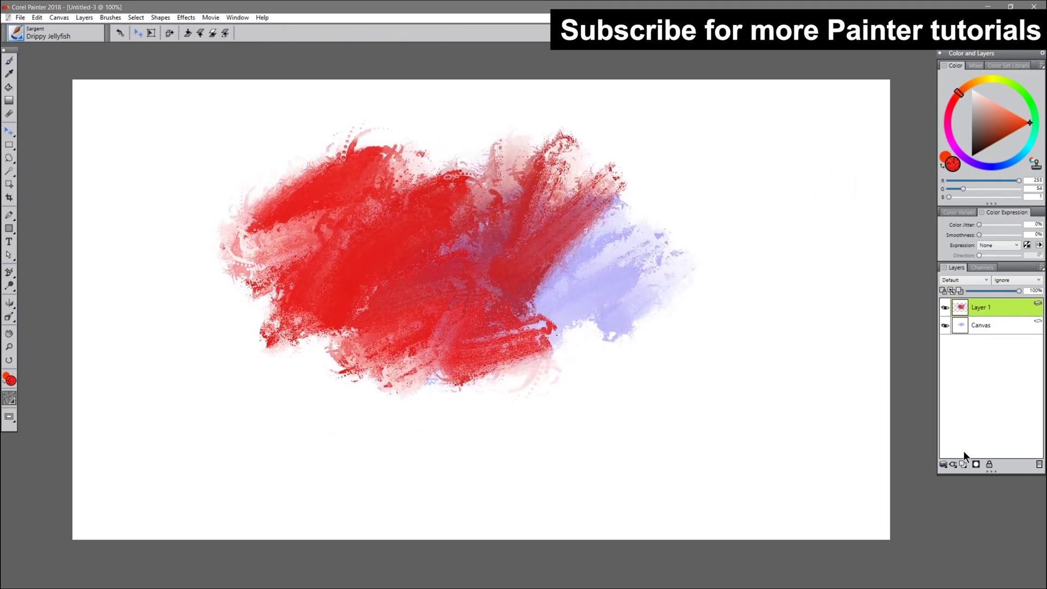
click(960, 463)
click(1022, 157)
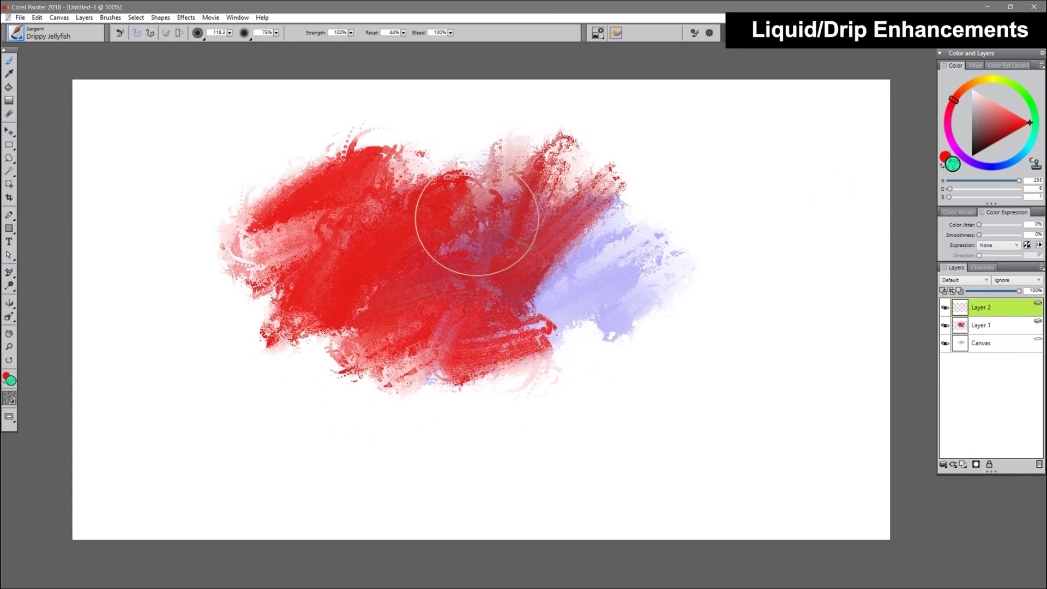
drag(478, 221, 726, 370)
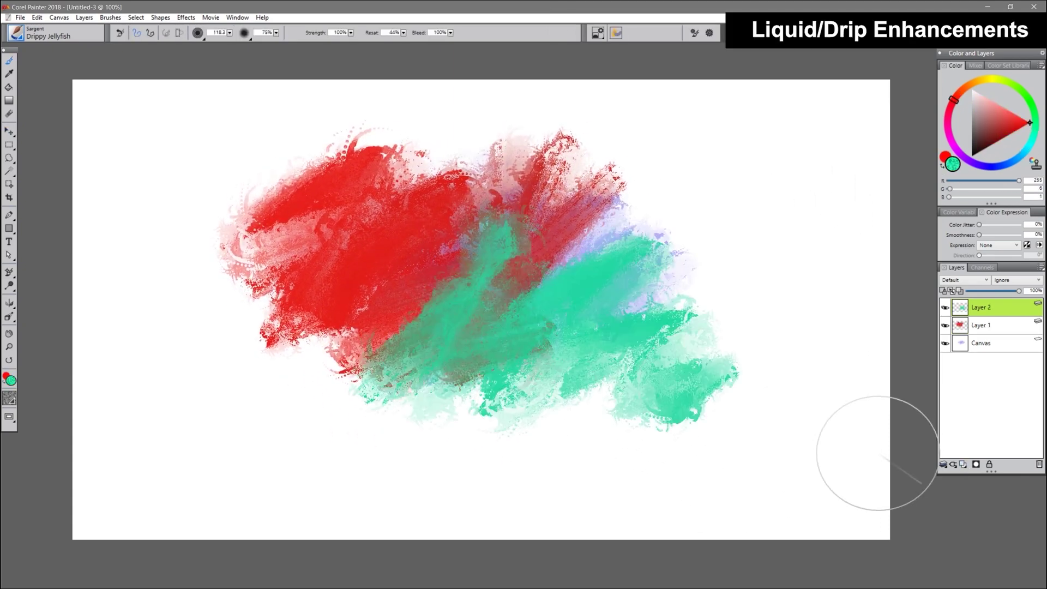
click(17, 34)
click(214, 126)
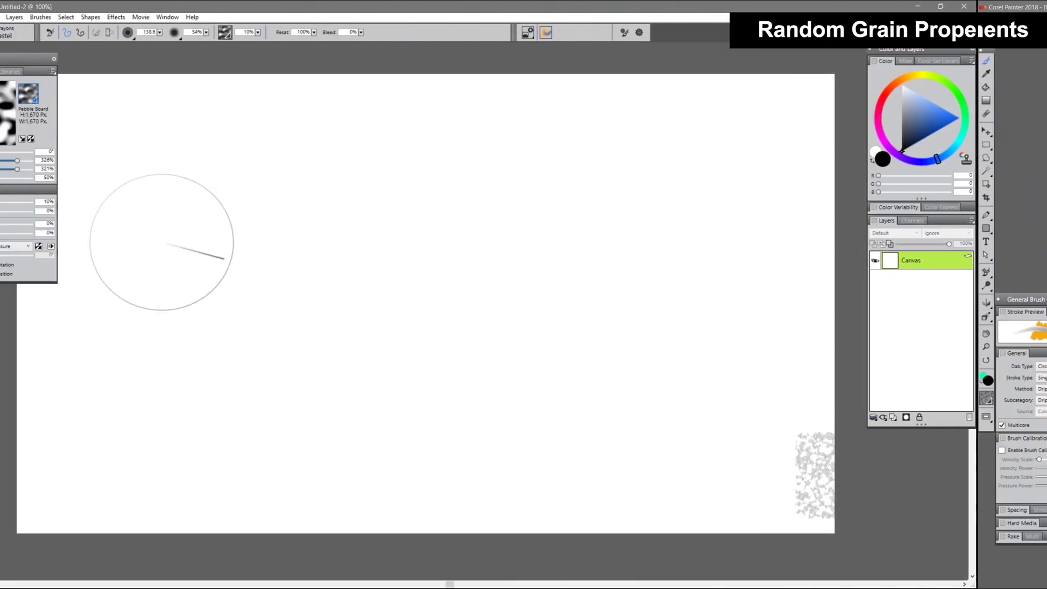
Paint a baseline grainy pastel stroke, undoing the first attempt.
mouse_move(240, 261)
mouse_down()
mouse_move(444, 182)
mouse_move(551, 174)
mouse_up()
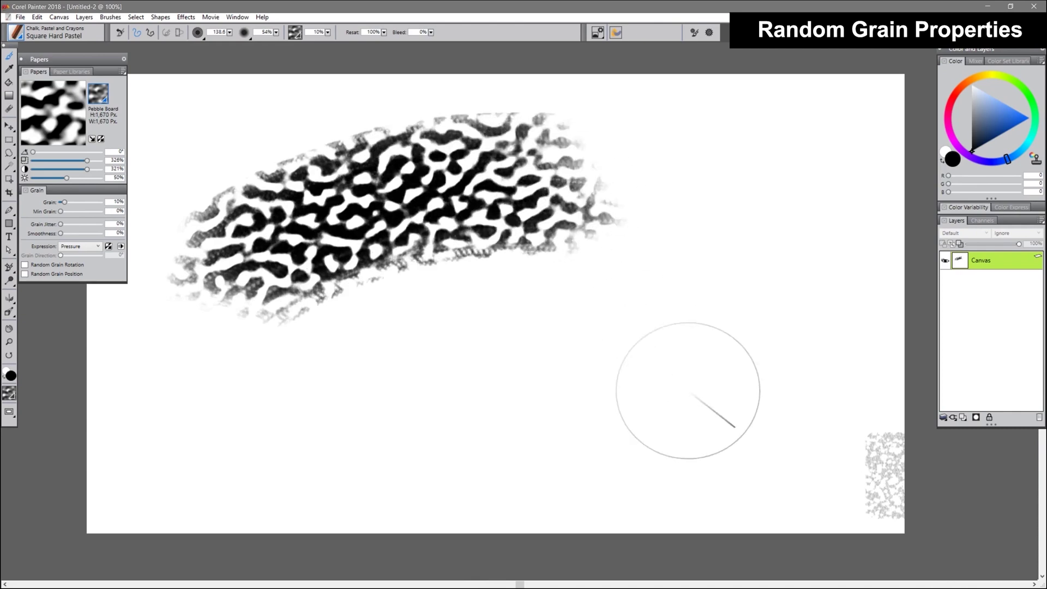
key(ctrl+z)
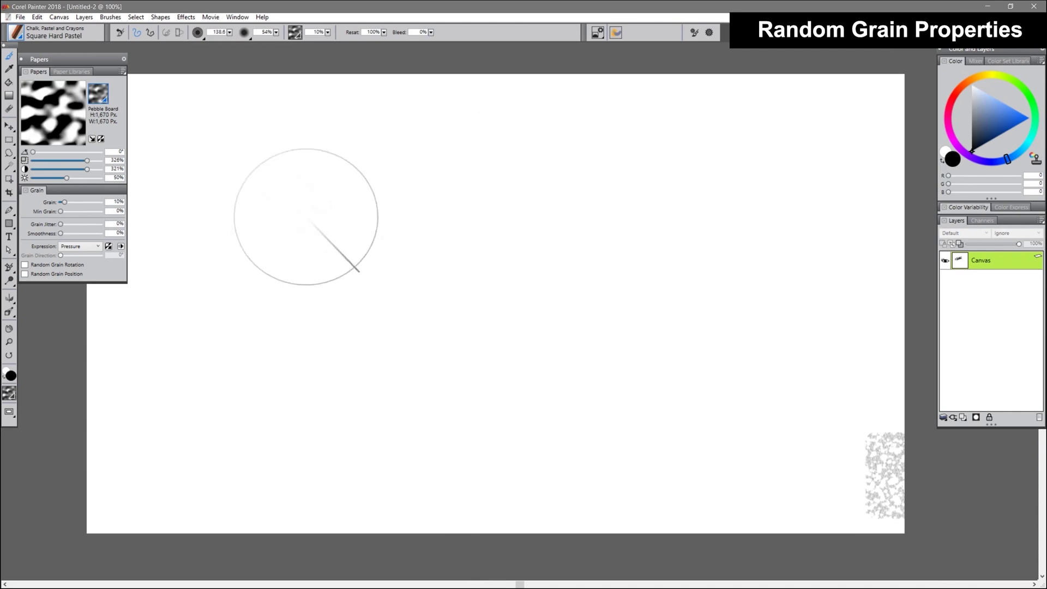
mouse_move(284, 380)
mouse_down()
mouse_move(616, 294)
mouse_move(354, 436)
mouse_up()
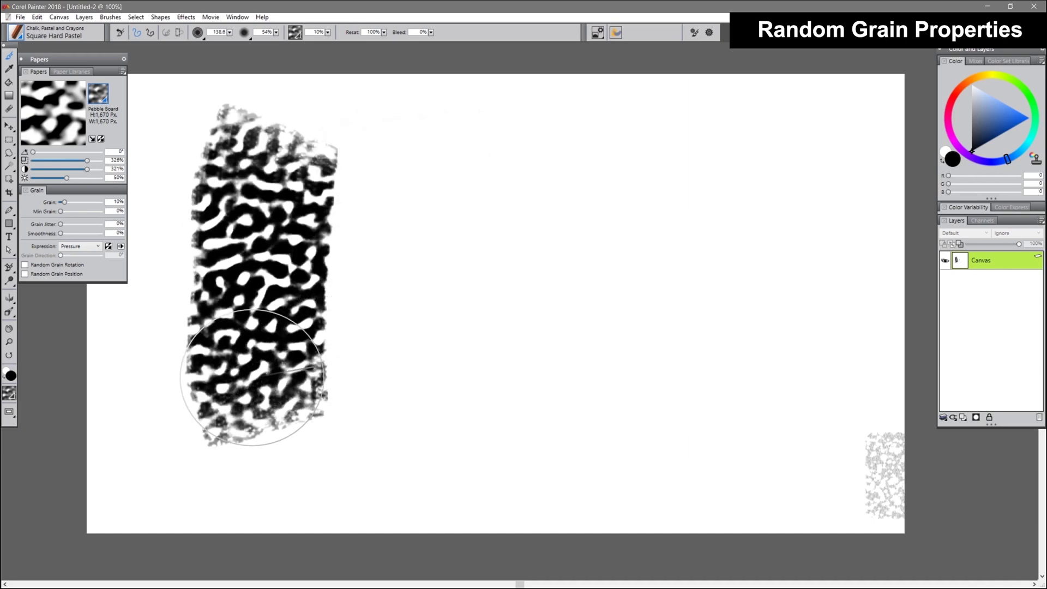
Turn on Random Grain Rotation and paint a second grain-textured comparison stroke.
click(24, 264)
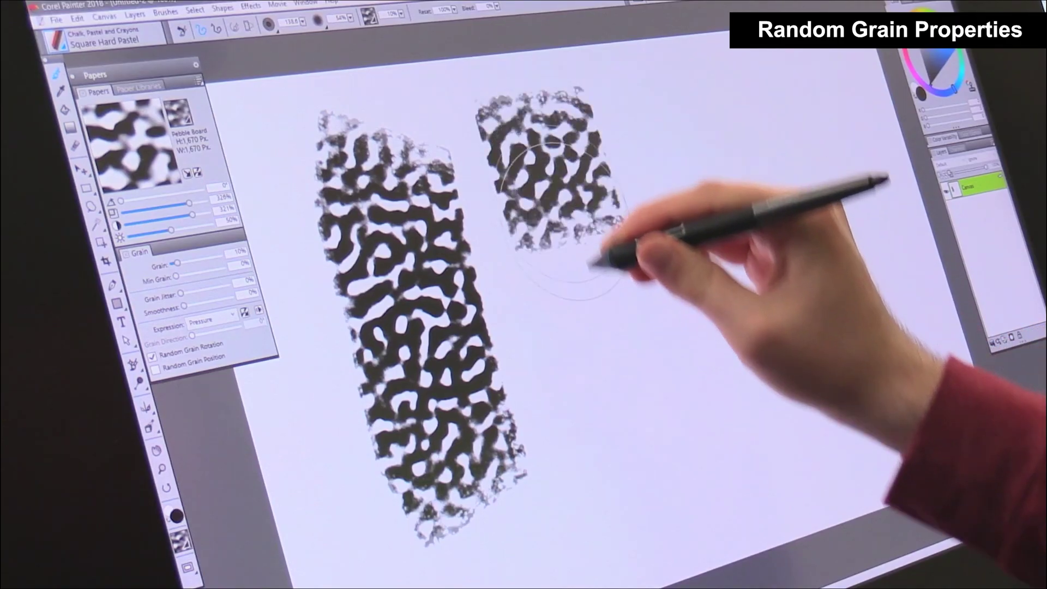
drag(476, 199, 490, 312)
drag(457, 96, 456, 291)
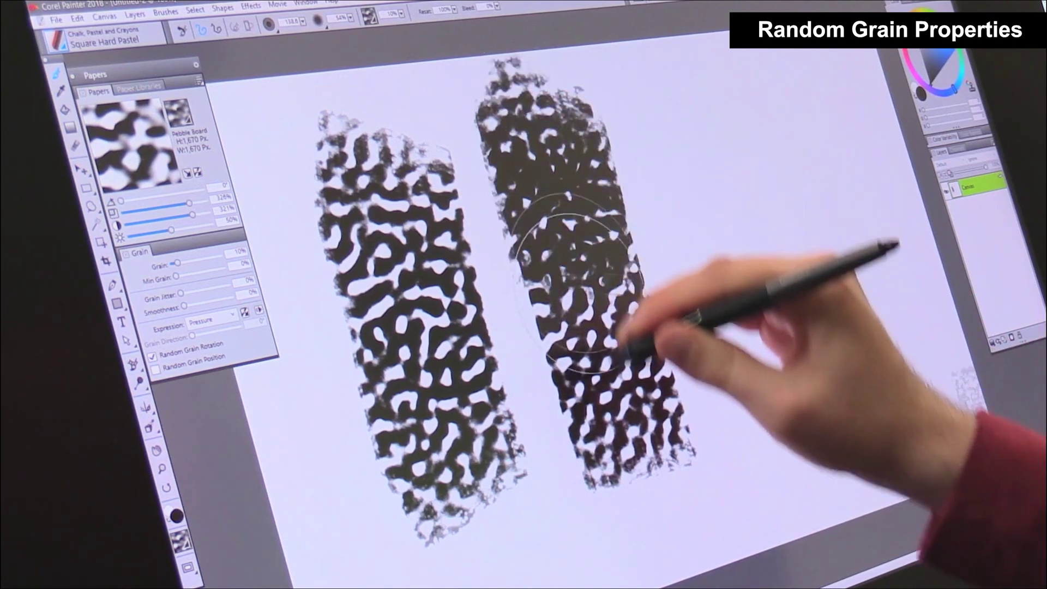
mouse_move(570, 283)
mouse_down()
mouse_move(623, 428)
mouse_move(547, 134)
mouse_move(575, 275)
mouse_move(623, 419)
mouse_move(532, 116)
mouse_move(623, 450)
mouse_move(546, 136)
mouse_move(597, 352)
mouse_move(628, 429)
mouse_move(539, 113)
mouse_move(639, 444)
mouse_move(537, 111)
mouse_move(613, 390)
mouse_move(652, 417)
mouse_up()
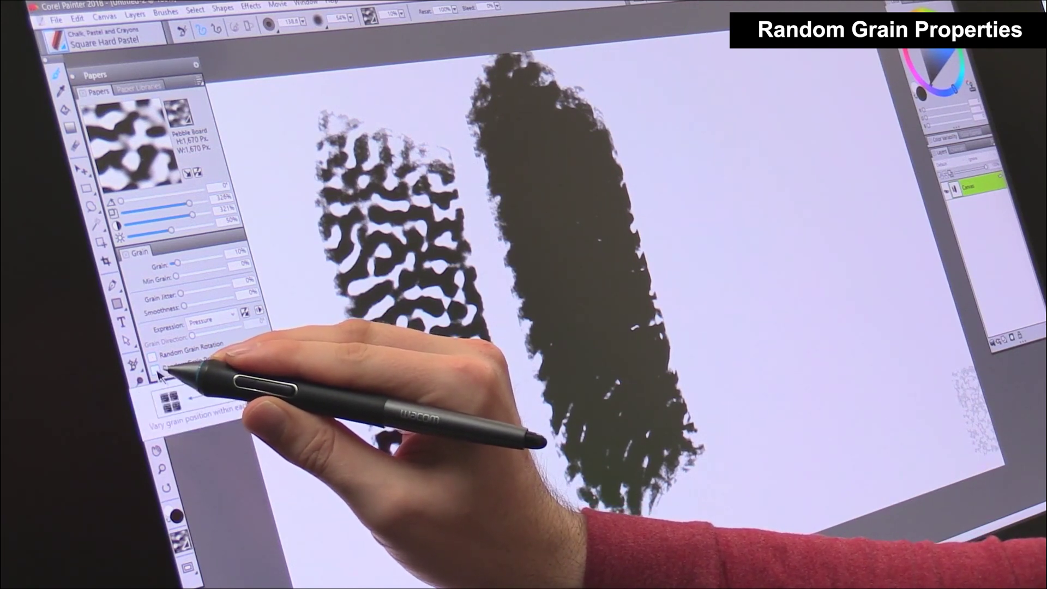
Turn on Random Grain Position and paint further pastel strokes and green grainy dabs.
click(157, 369)
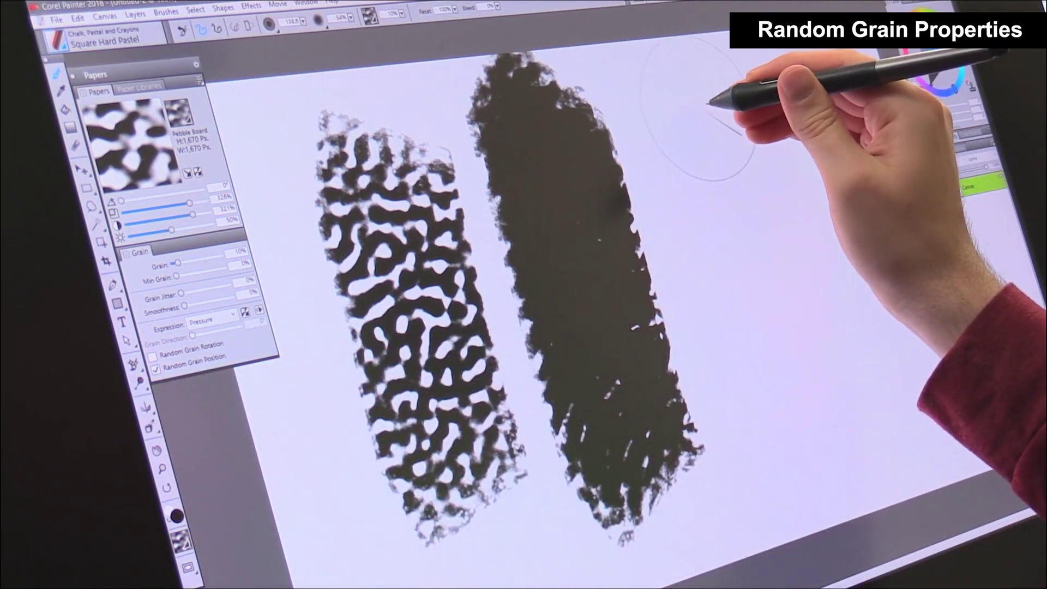
mouse_move(698, 109)
mouse_down()
mouse_move(723, 147)
mouse_move(734, 229)
mouse_move(796, 428)
mouse_up()
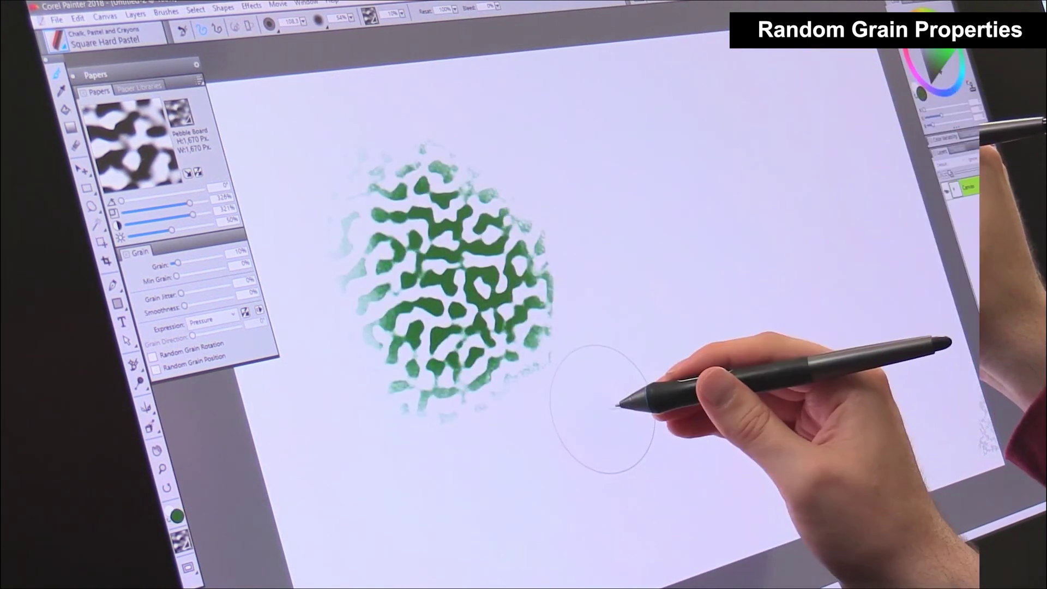
drag(442, 252, 480, 276)
click(153, 357)
click(156, 369)
drag(611, 120, 730, 306)
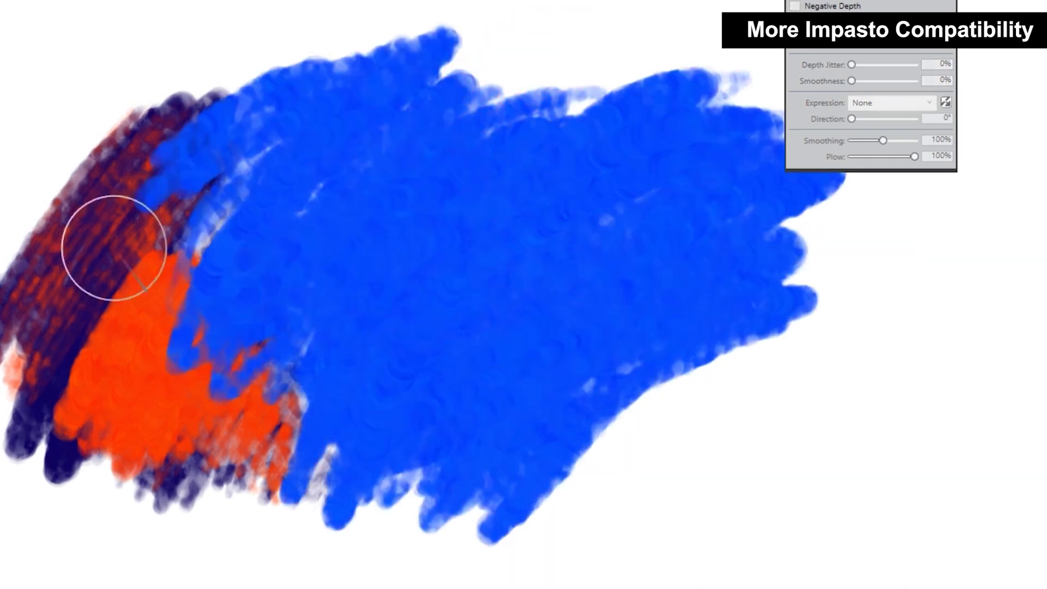
Paint a broad blue stroke, set Impasto Draw To Color and Depth, and view depth options.
mouse_move(114, 249)
mouse_down()
mouse_move(713, 374)
mouse_move(878, 393)
mouse_up()
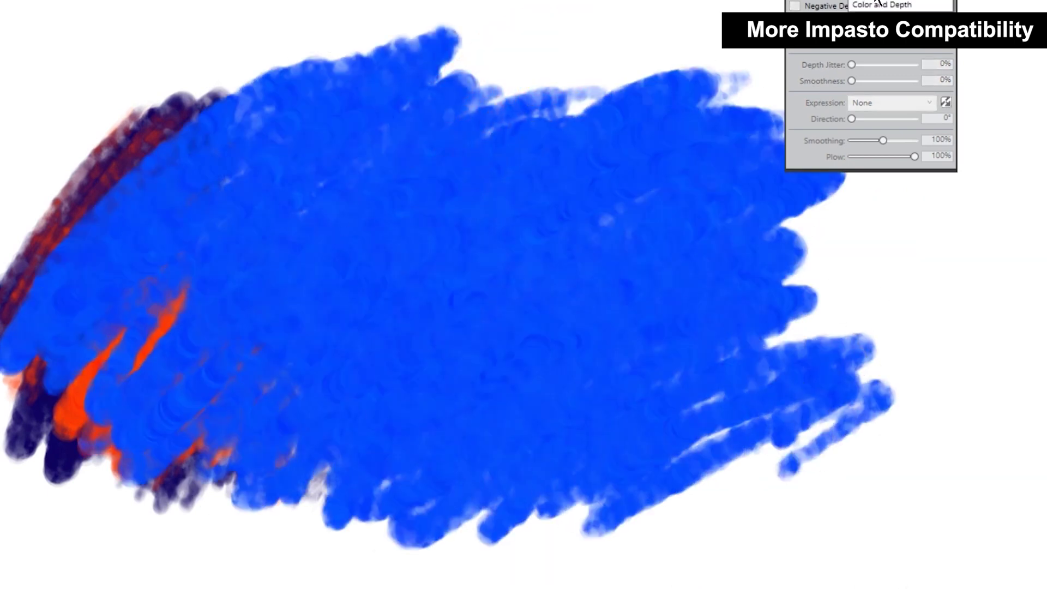
click(878, 4)
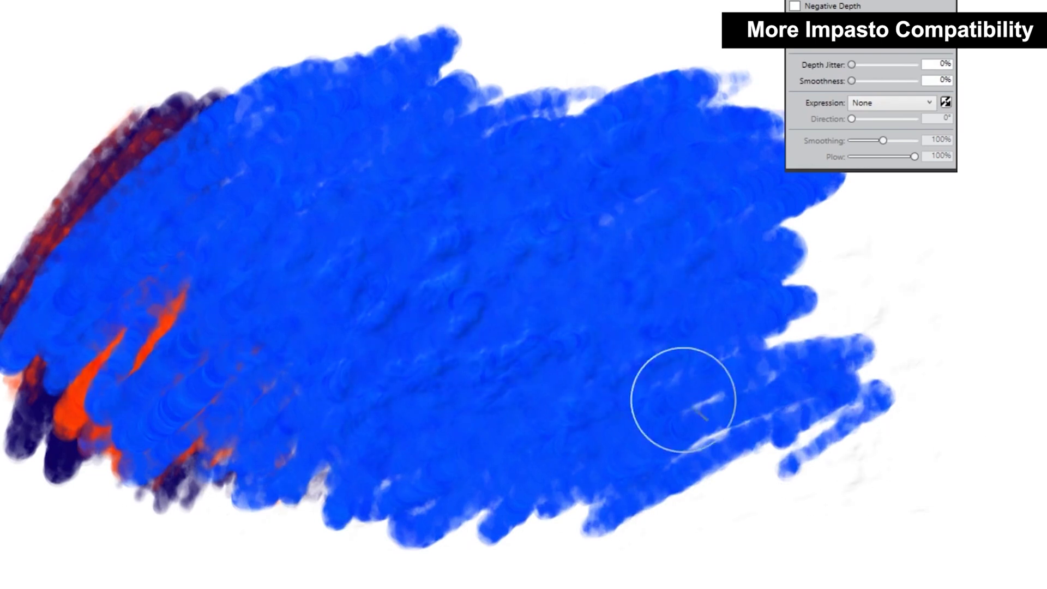
click(854, 102)
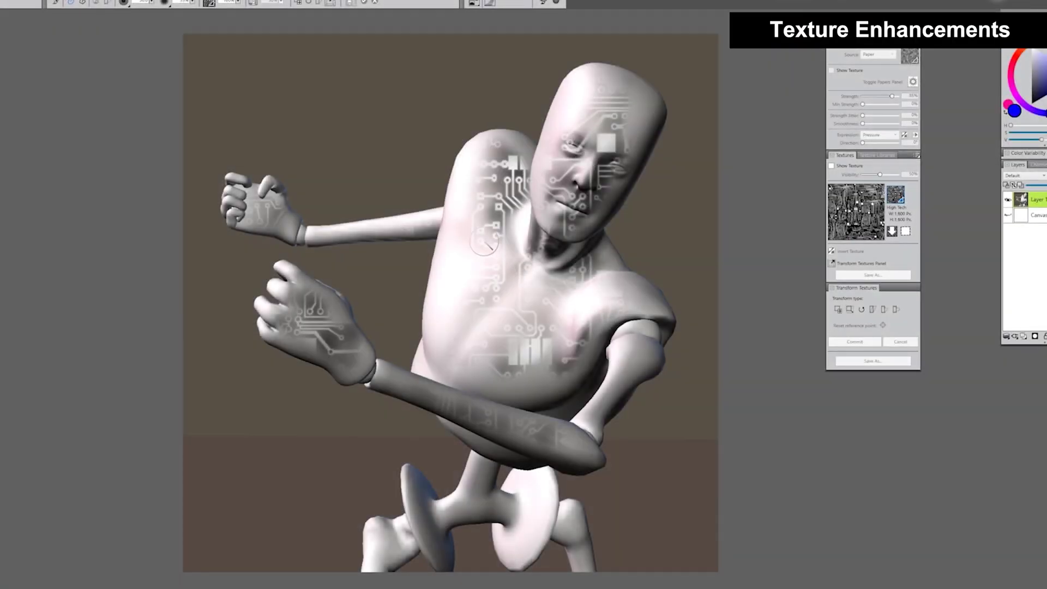
Toggle the circuit-board texture overlay, then paint texture strokes over the figure's face and chest.
click(830, 166)
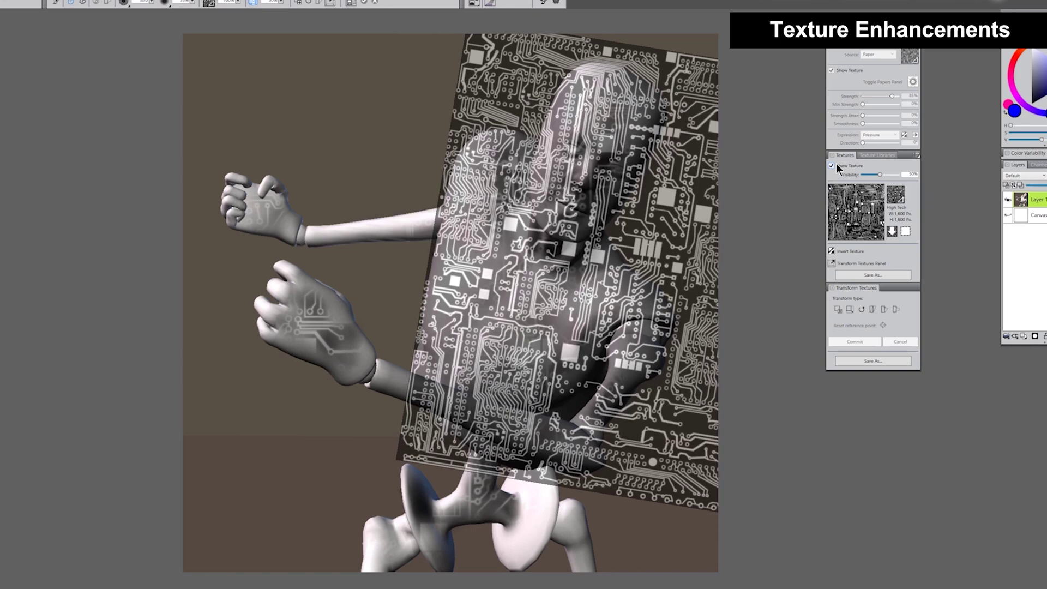
click(831, 166)
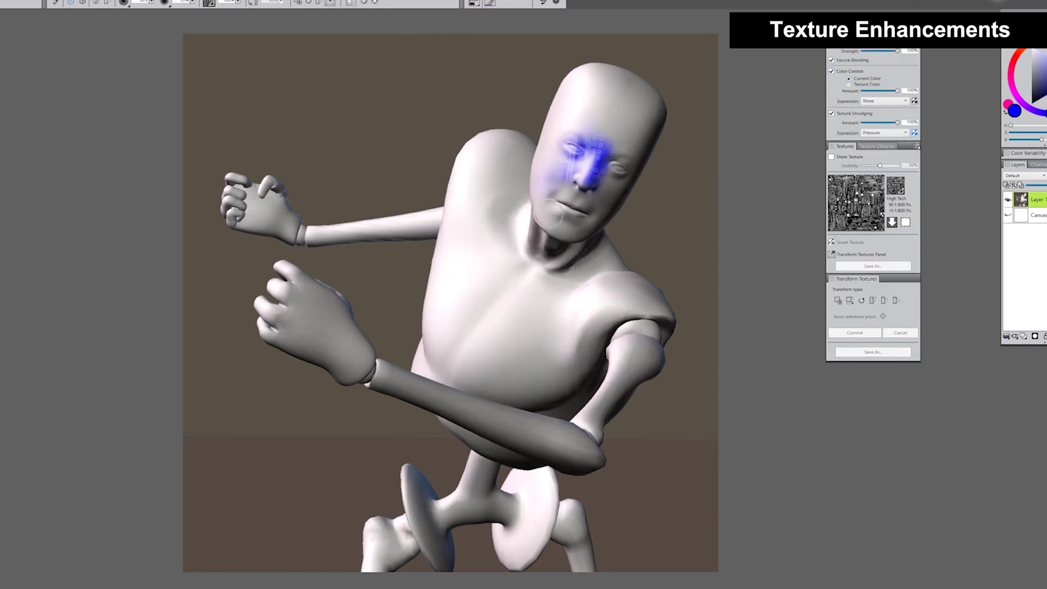
mouse_move(552, 217)
mouse_down()
mouse_move(666, 428)
mouse_move(599, 327)
mouse_up()
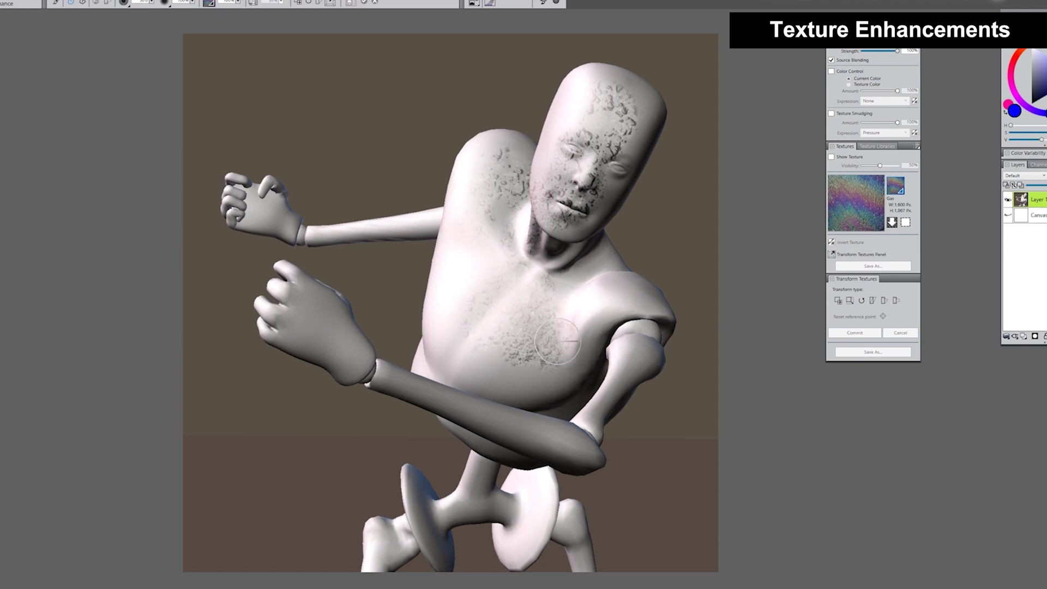
drag(562, 355, 622, 156)
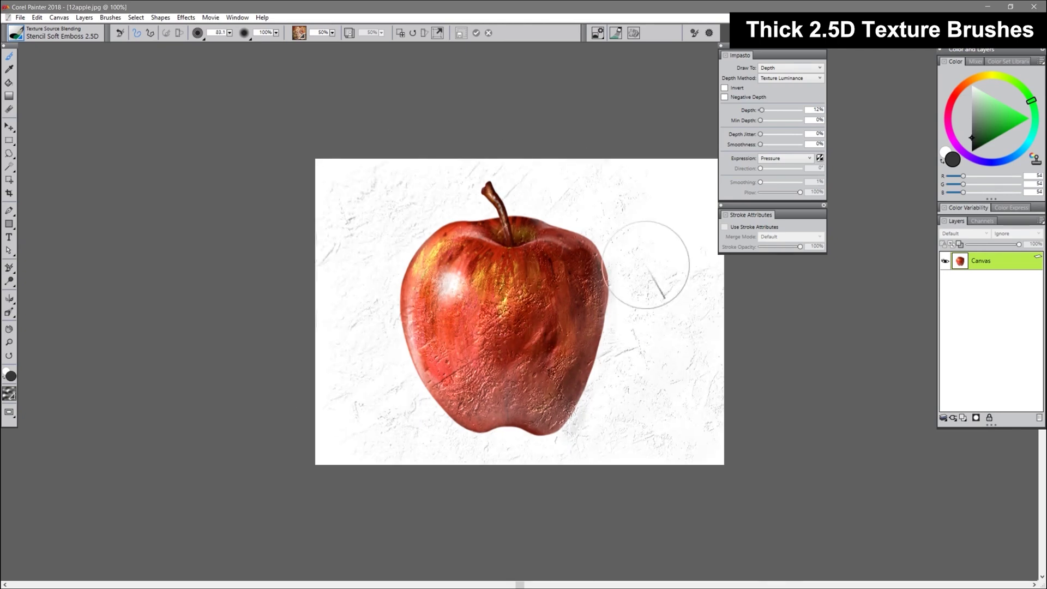
Choose the Rock texture and reposition it over the apple.
click(300, 33)
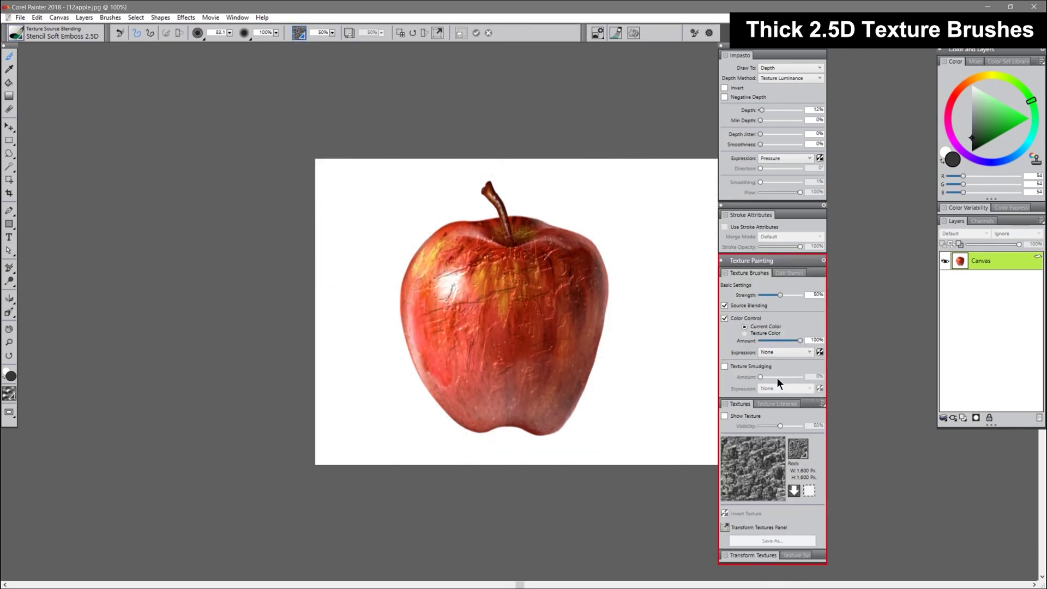
click(725, 415)
click(724, 527)
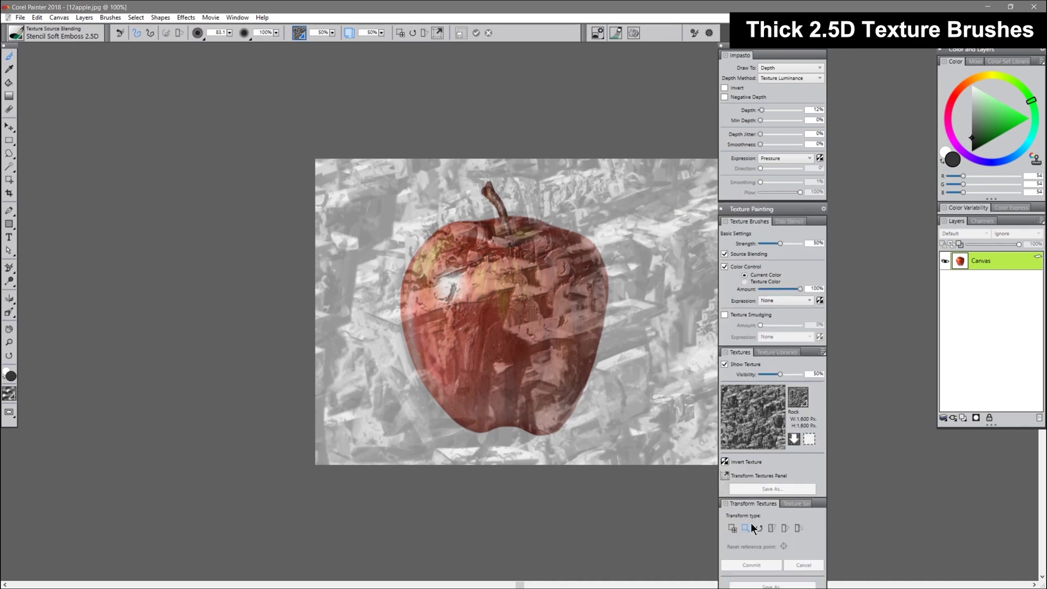
drag(420, 209, 457, 257)
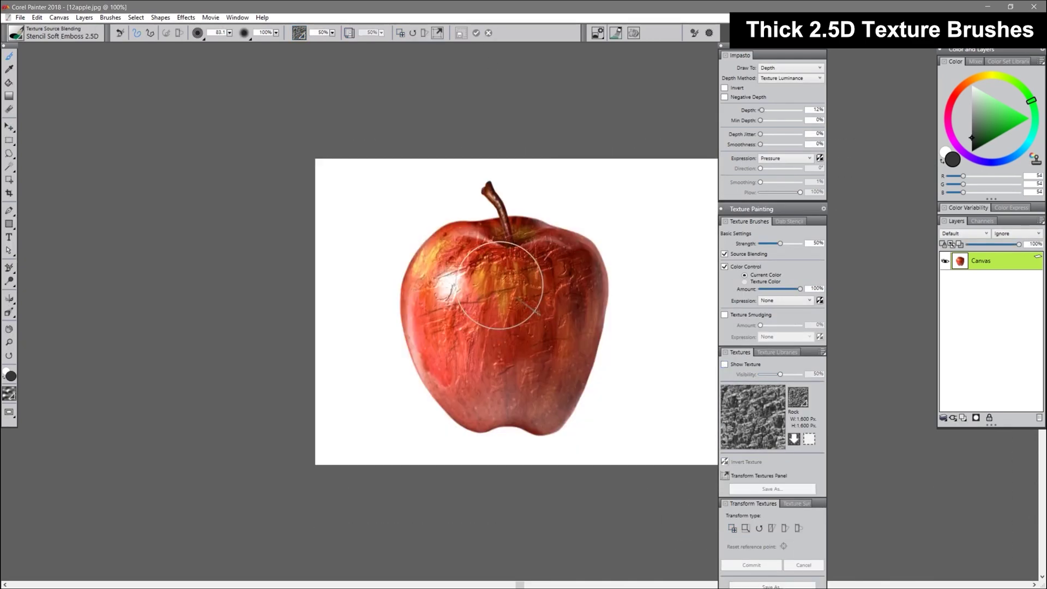
Try the Surface Builder 2.5D and then the Scratcher 2.5D brushes.
click(16, 34)
click(171, 310)
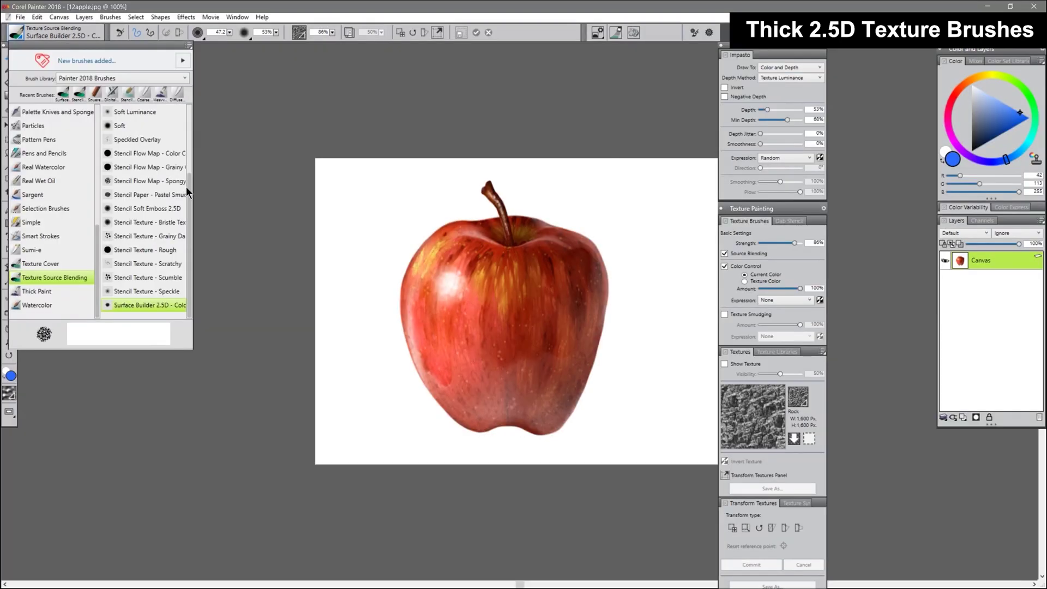
click(175, 111)
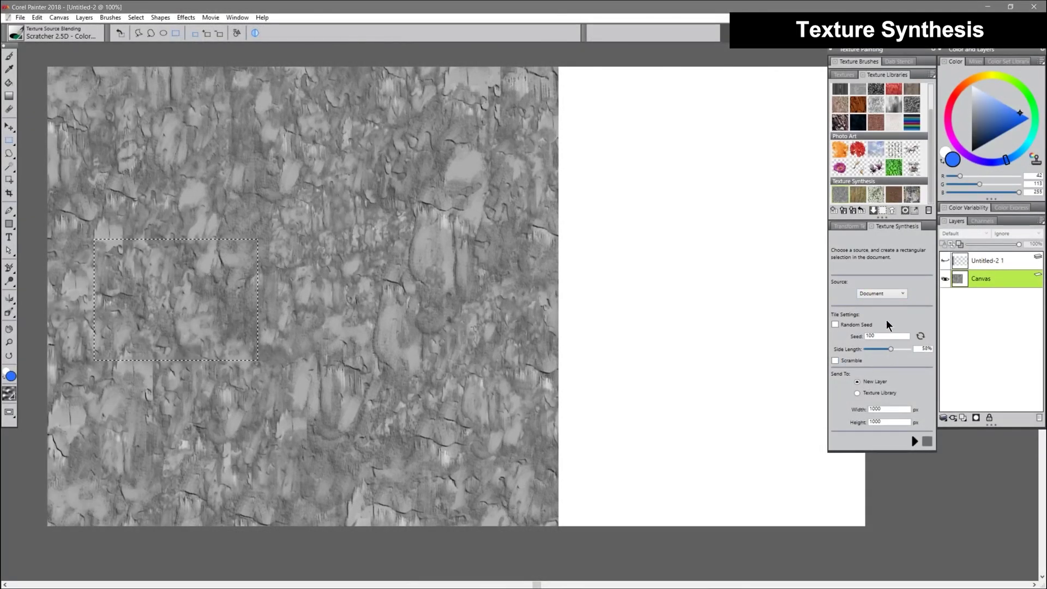
Synthesize a tiled texture layer, then a second one with Scramble ticked.
click(914, 440)
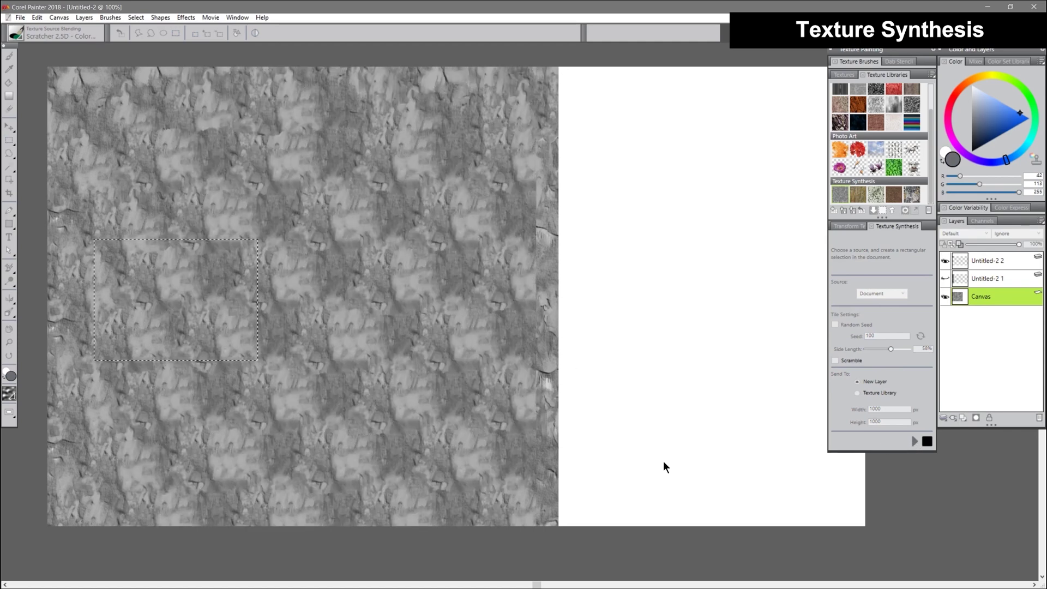
click(835, 360)
click(915, 440)
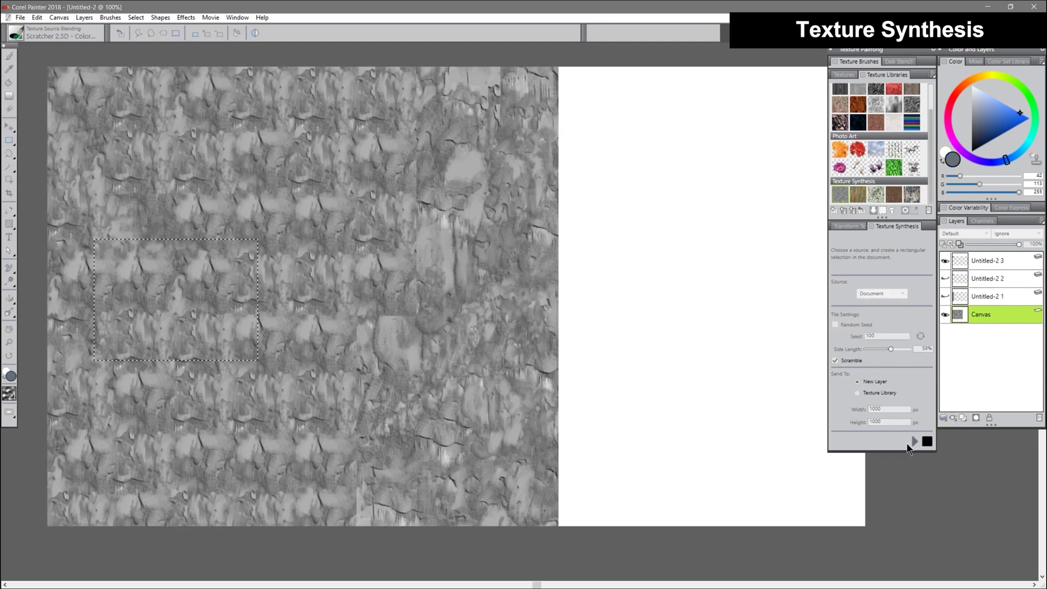
Toggle the Untitled-2 1, 2 and 3 layer visibility to compare results.
click(945, 297)
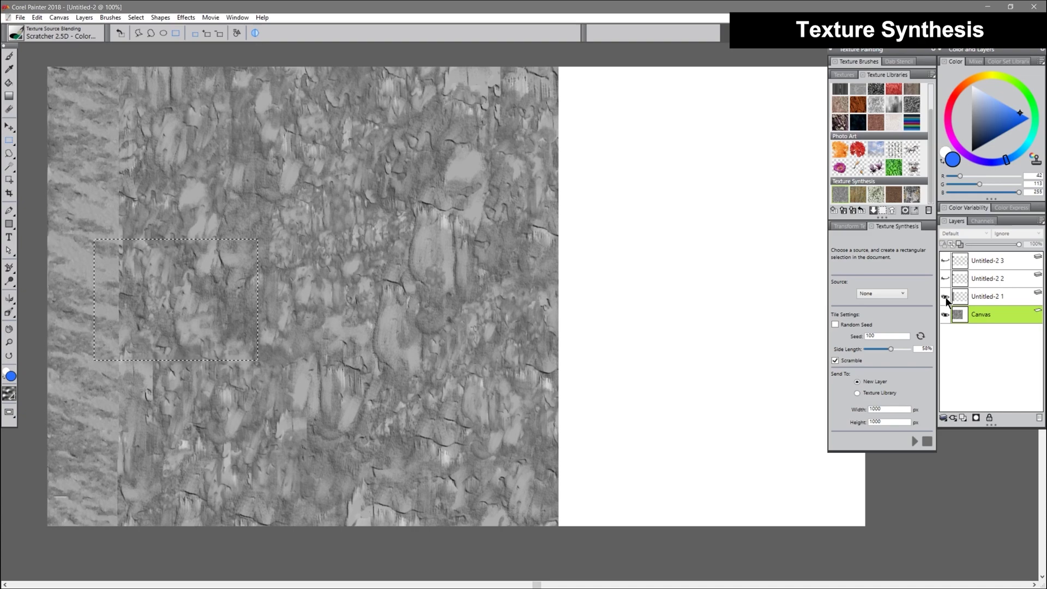
click(945, 297)
click(945, 278)
click(945, 261)
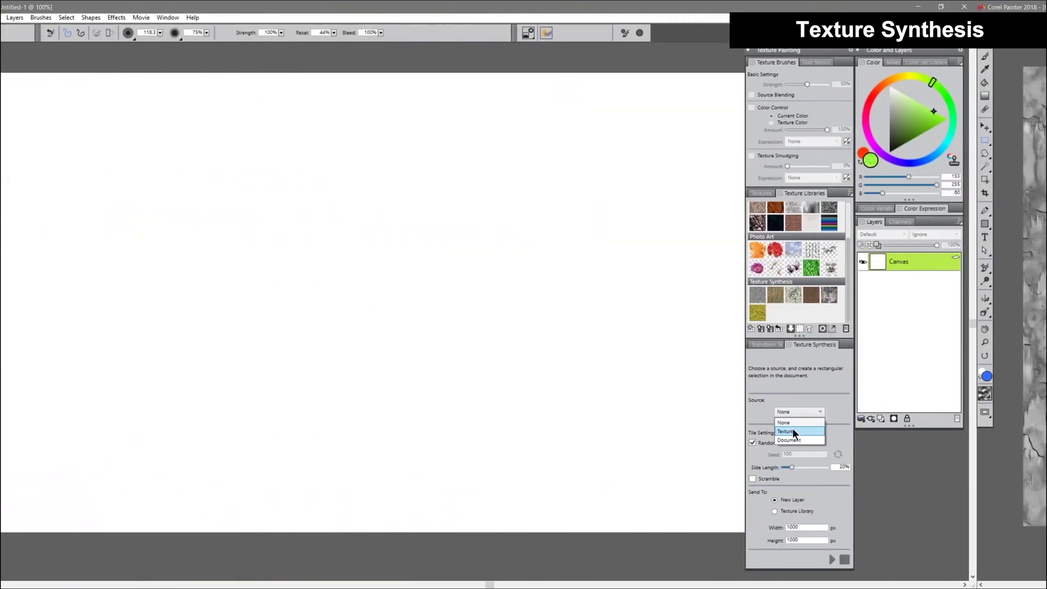
Synthesize a scrambled tile from a rectangle sampled on the brown terrain texture.
click(861, 430)
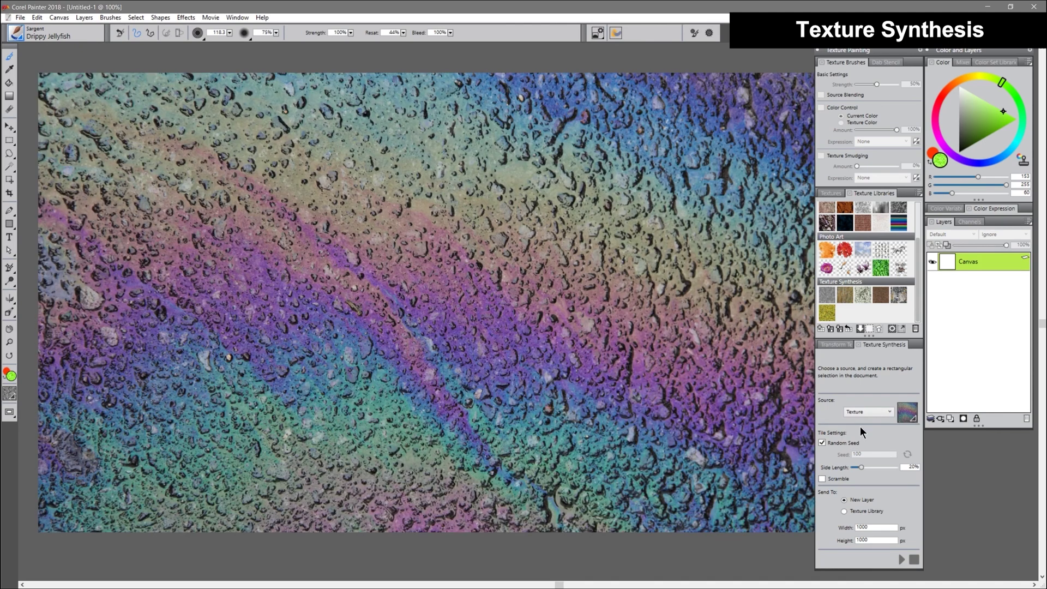
click(905, 411)
click(954, 567)
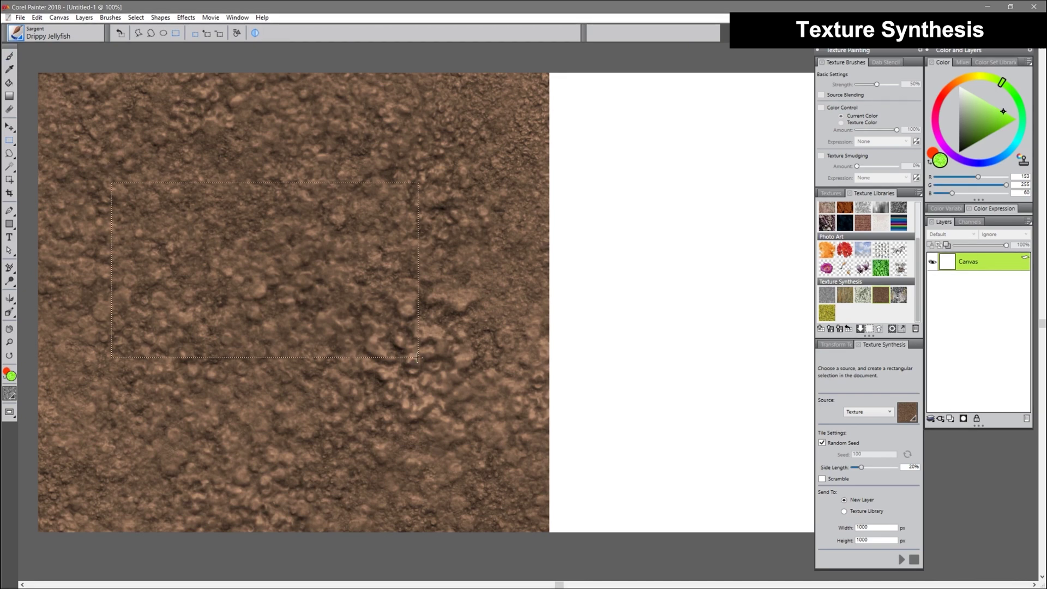
drag(417, 357, 436, 424)
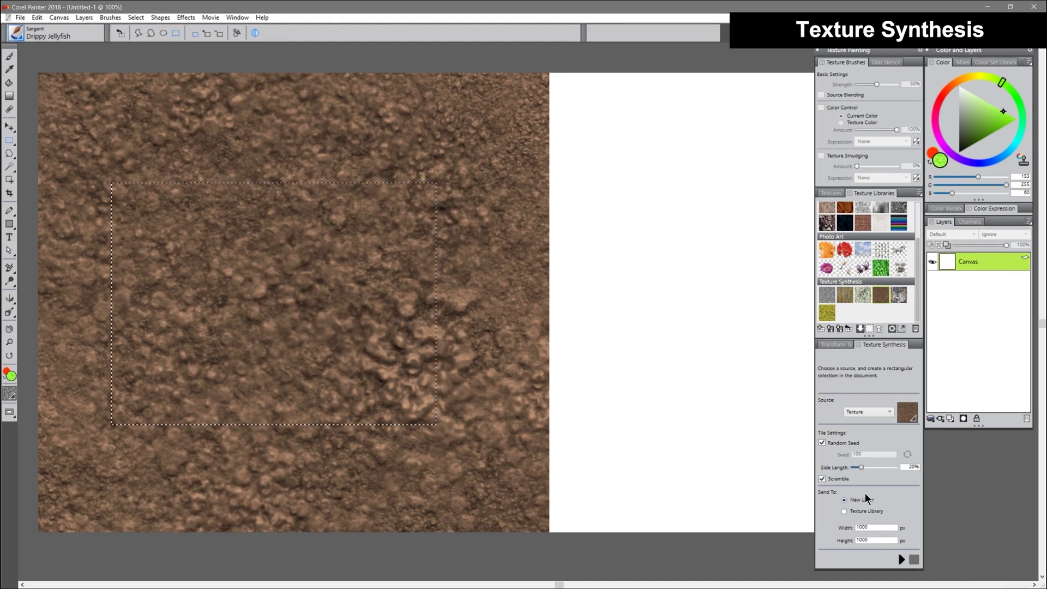
click(901, 559)
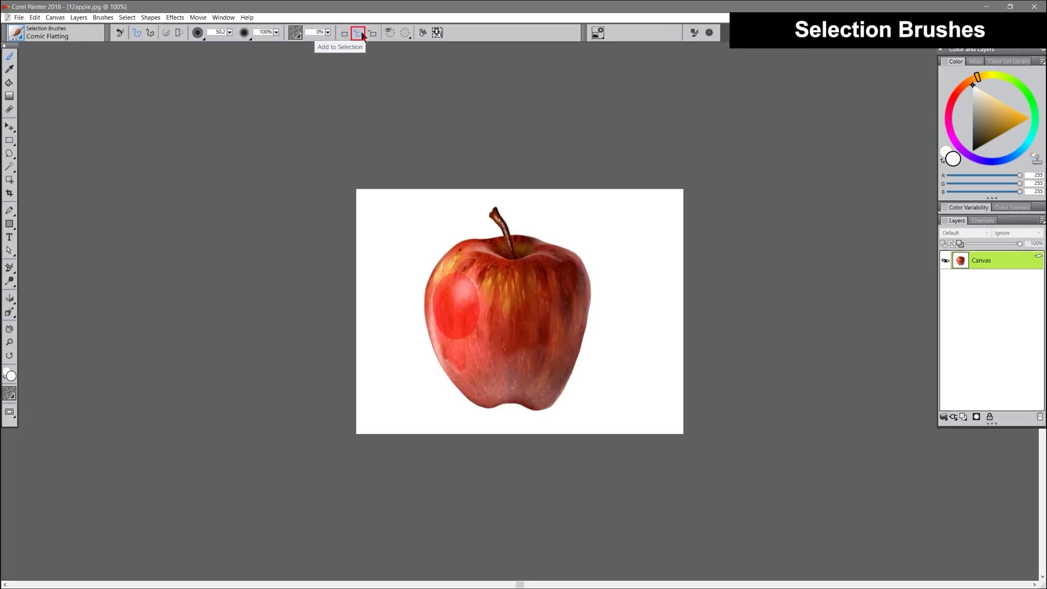
Make the selection overlay purple and paint a selection covering the whole apple.
click(403, 33)
click(451, 65)
click(206, 80)
key(Return)
mouse_move(442, 306)
mouse_down()
mouse_move(454, 281)
mouse_move(483, 275)
mouse_move(477, 377)
mouse_move(529, 382)
mouse_move(560, 329)
mouse_move(528, 261)
mouse_up()
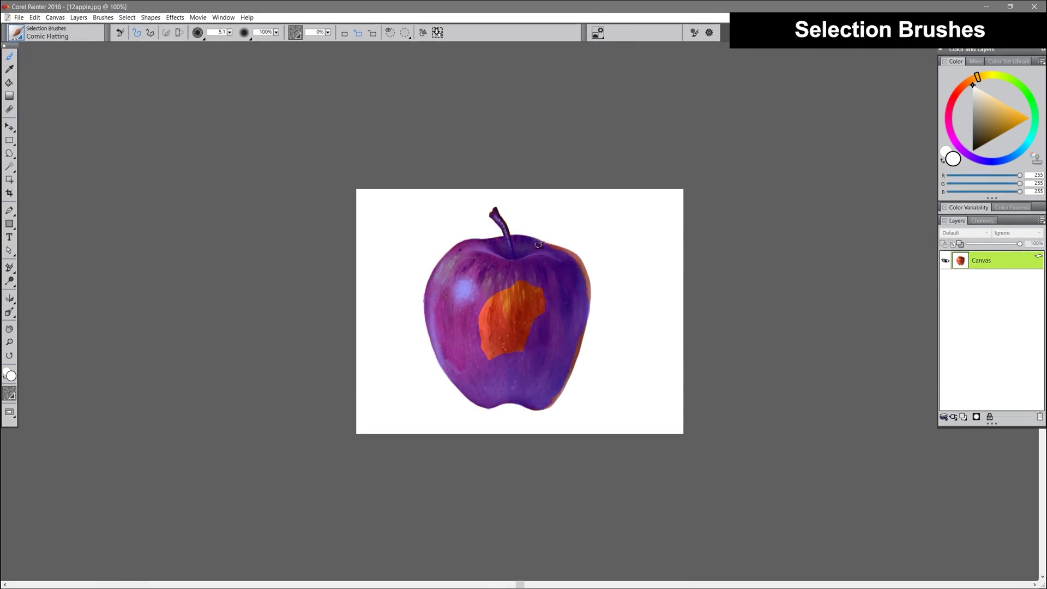
drag(538, 245, 512, 327)
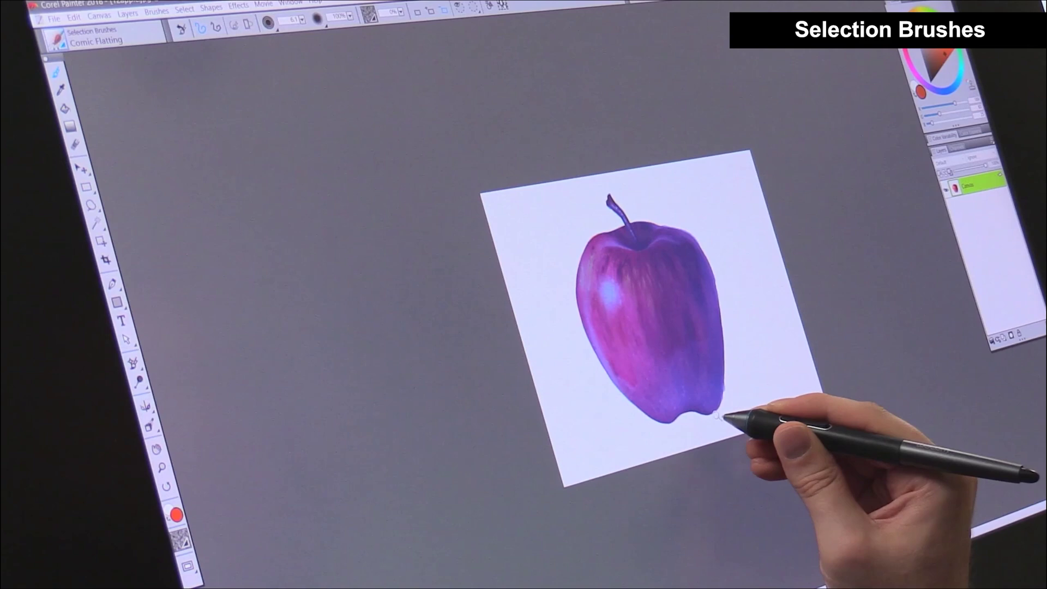
Show the selection overlay on the masked background area in solid black.
click(473, 7)
click(558, 77)
click(564, 101)
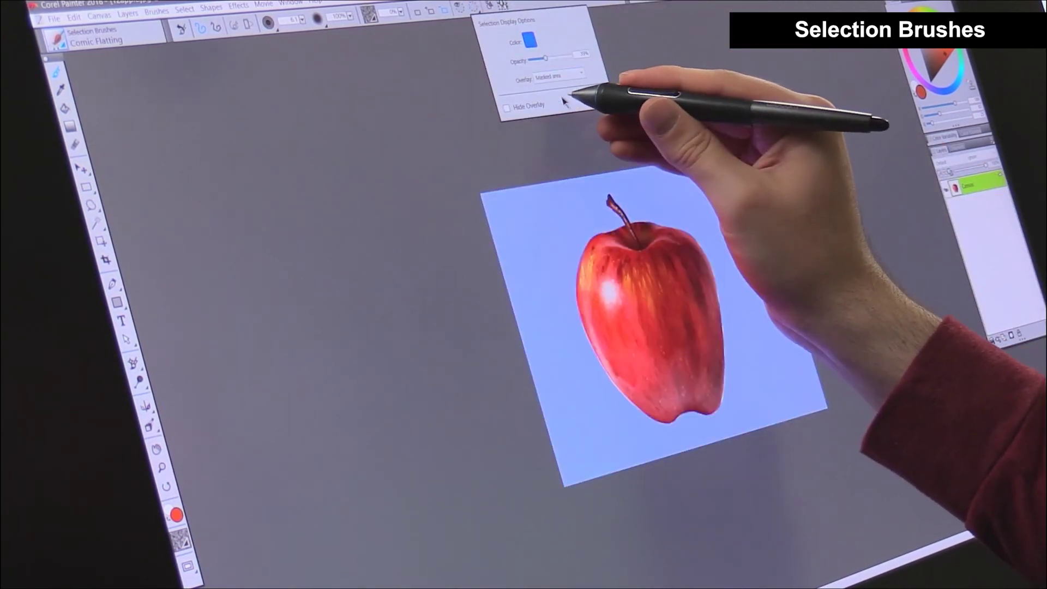
click(529, 39)
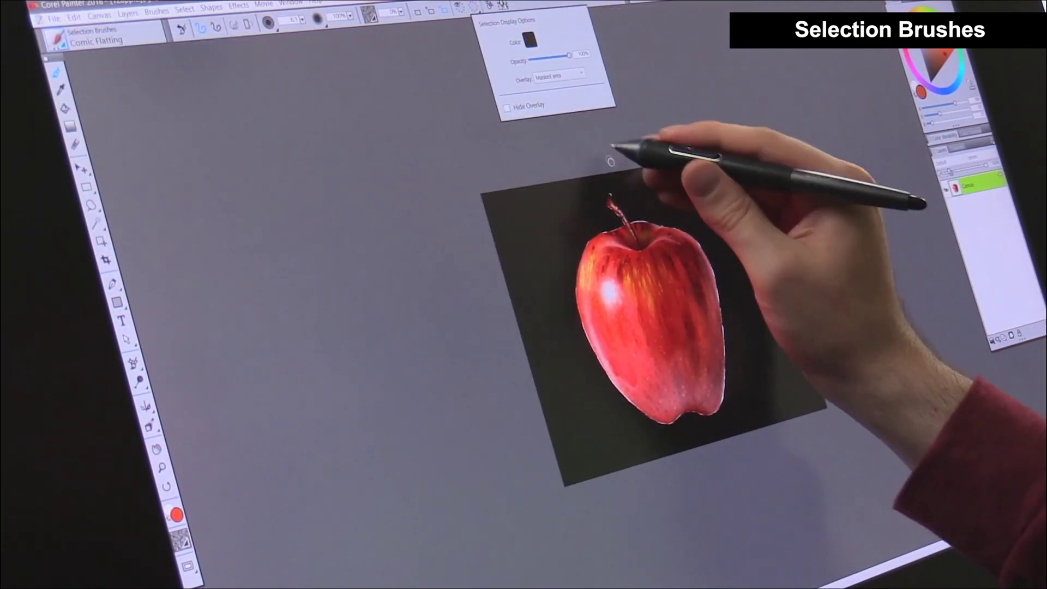
Fill the background with a yellow-to-orange gradient, then paint a fractal selection stroke.
click(74, 18)
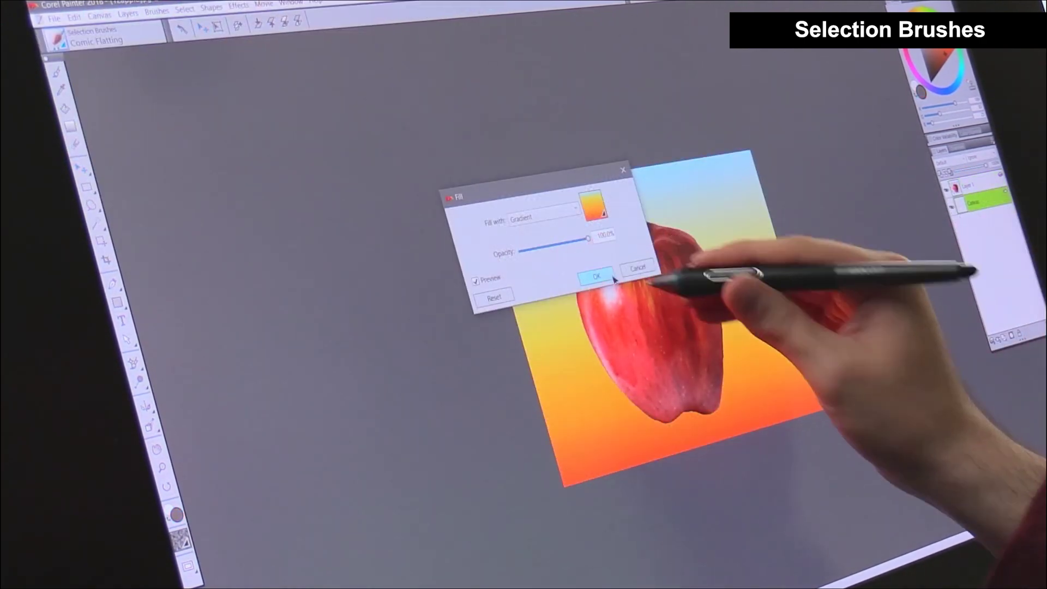
click(612, 278)
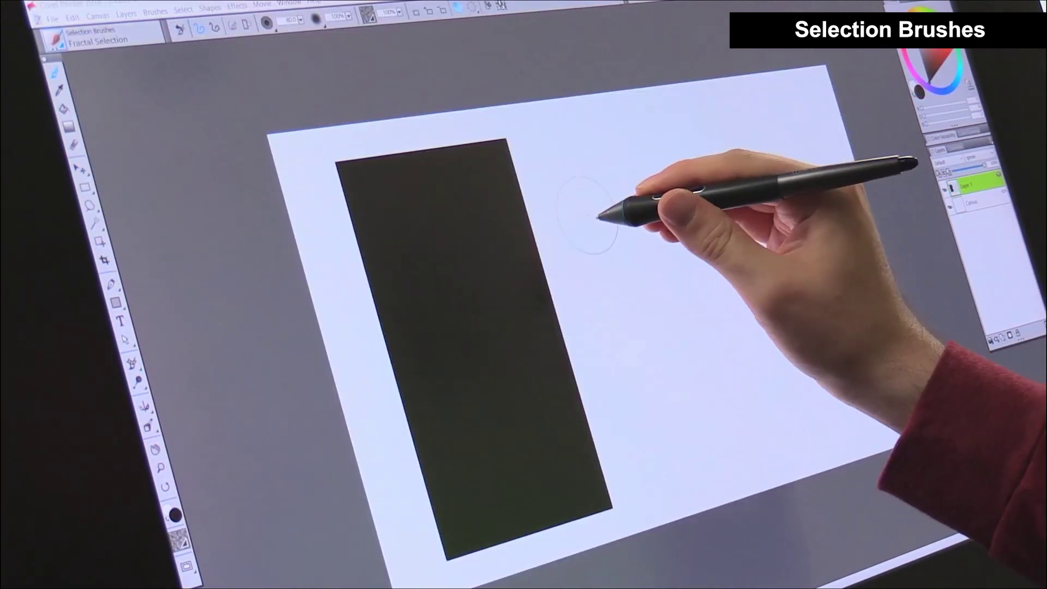
mouse_move(600, 221)
mouse_down()
mouse_move(684, 183)
mouse_move(698, 308)
mouse_move(780, 211)
mouse_move(769, 333)
mouse_move(810, 360)
mouse_move(844, 317)
mouse_move(847, 344)
mouse_up()
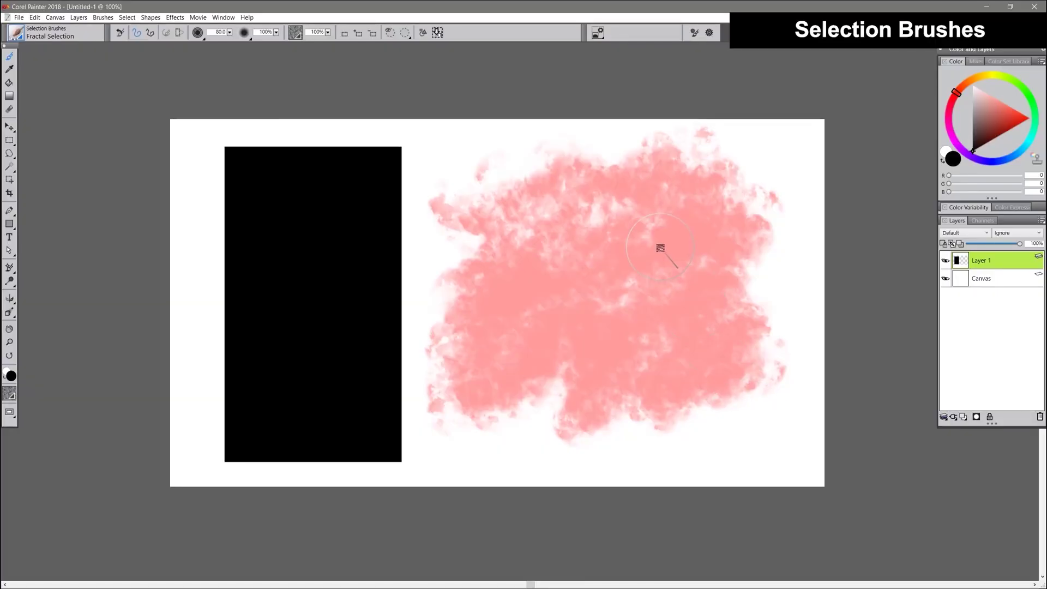
Hide the overlay, paint purple watercolour inside the fractal selection, then deselect.
click(389, 31)
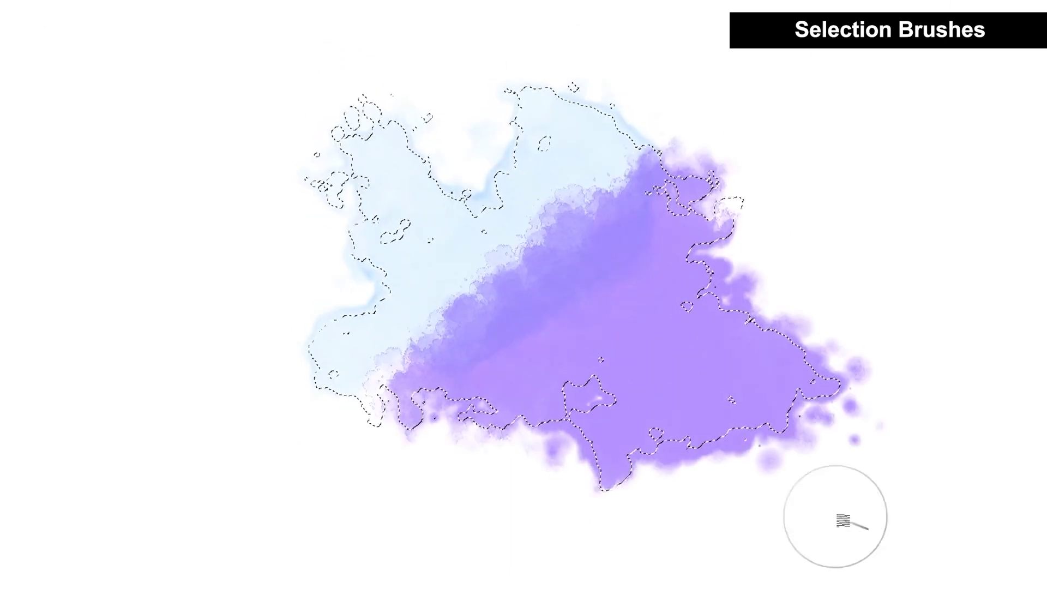
key(ctrl+d)
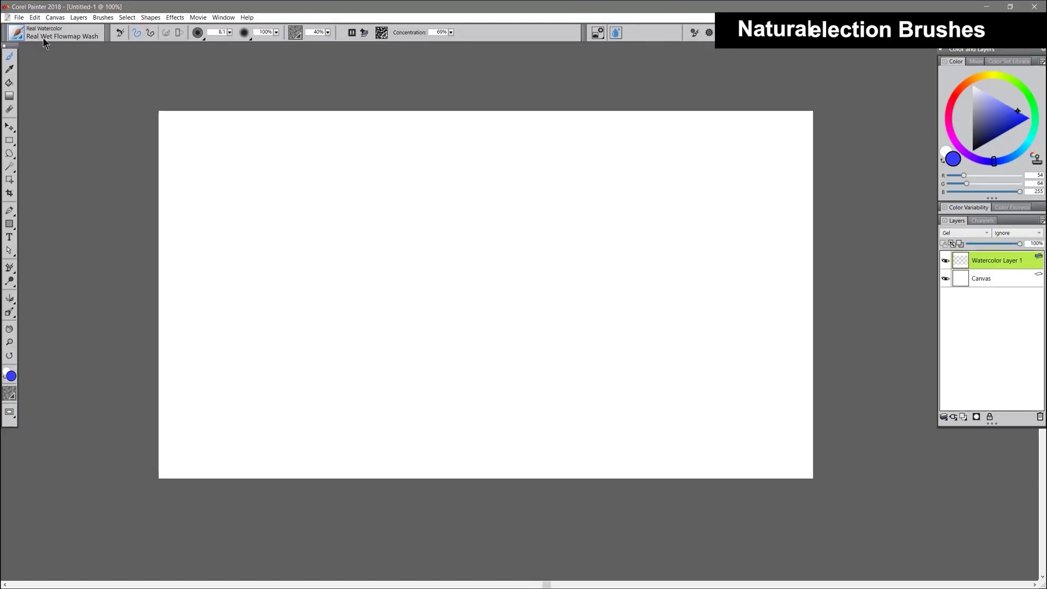
Switch to the Natural Media Brushes library and browse the PAINT - Oils category.
click(19, 36)
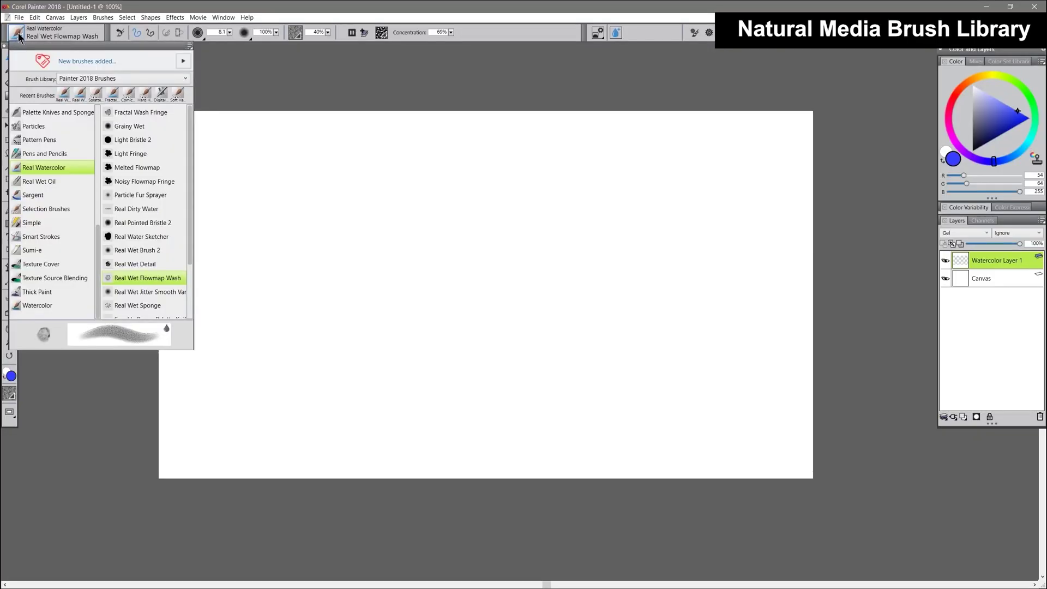
click(110, 80)
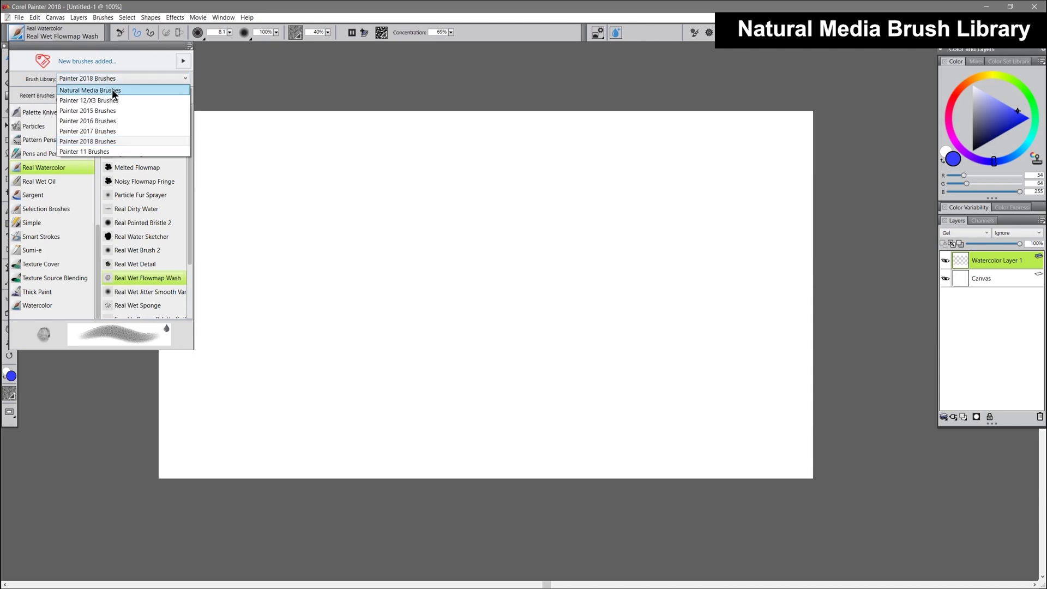
click(120, 90)
click(19, 37)
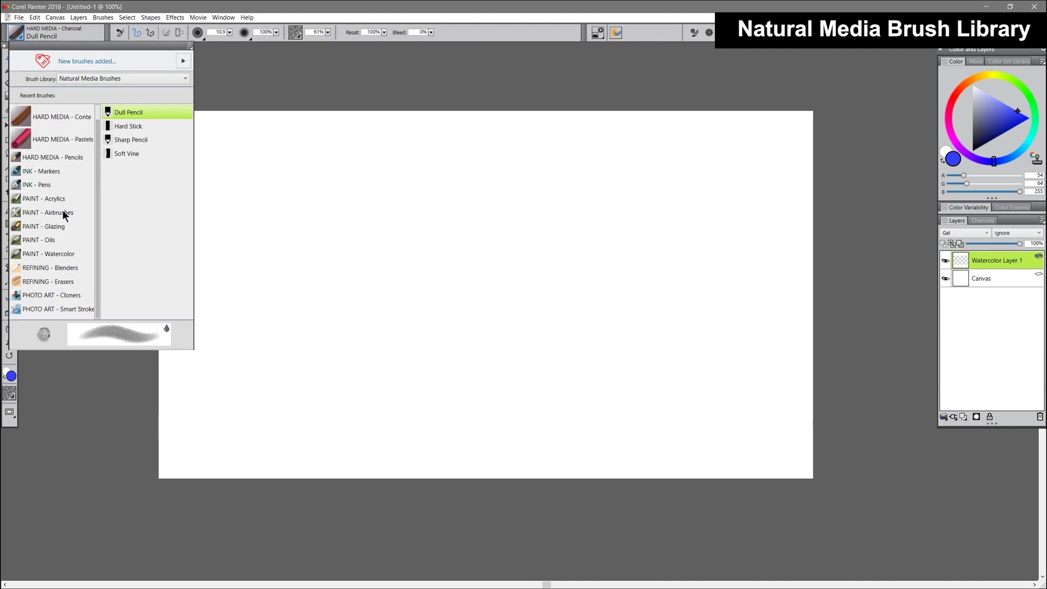
click(58, 240)
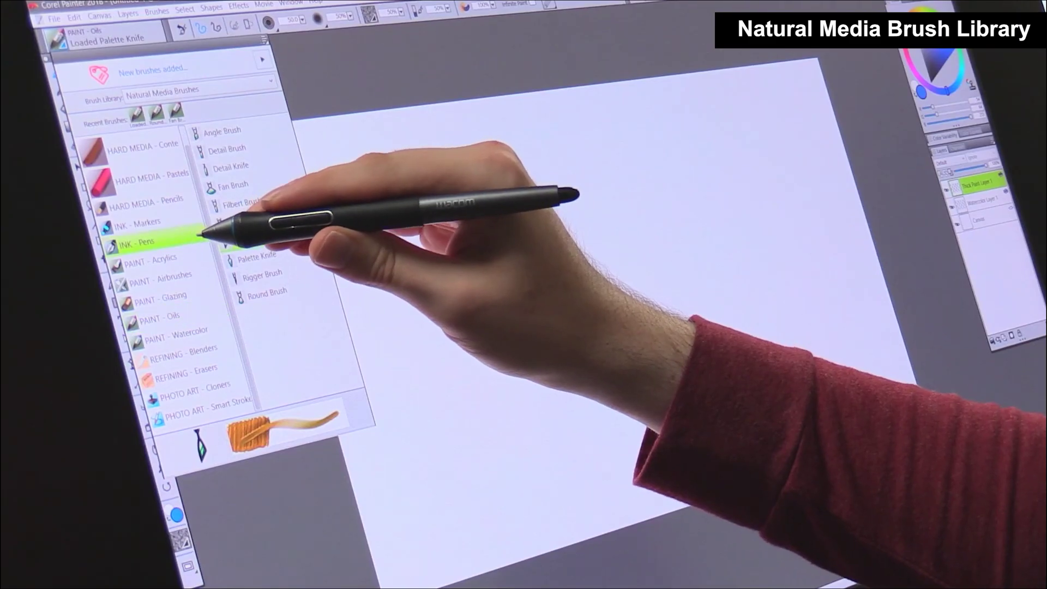
Sketch a cartoon face with an INK - Pens brush and colour it with orange marker.
click(37, 185)
click(130, 113)
drag(453, 202, 425, 289)
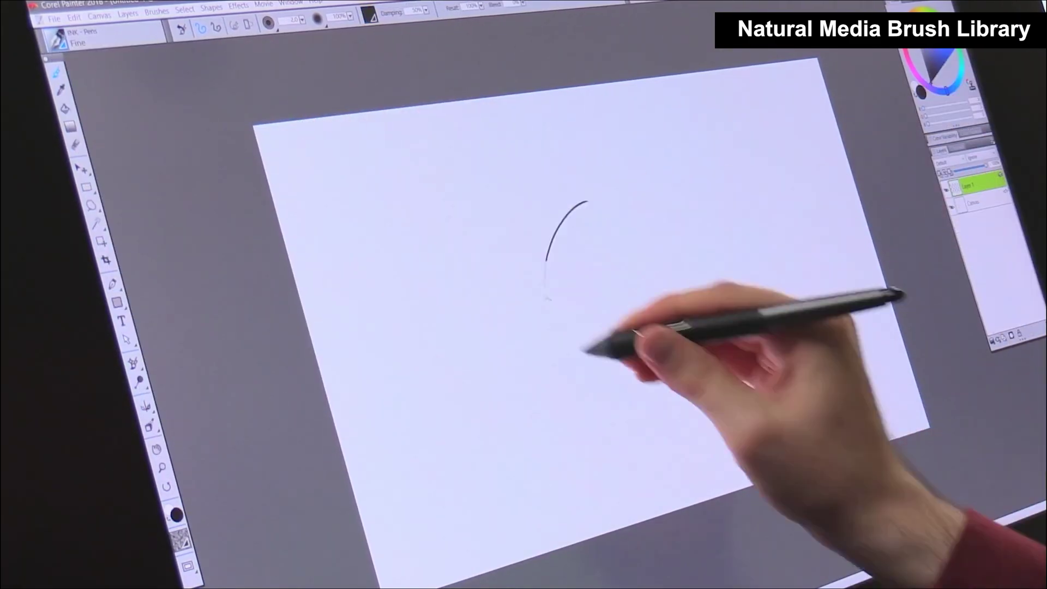
mouse_move(586, 349)
mouse_down()
mouse_move(612, 269)
mouse_move(615, 299)
mouse_move(697, 227)
mouse_up()
click(164, 226)
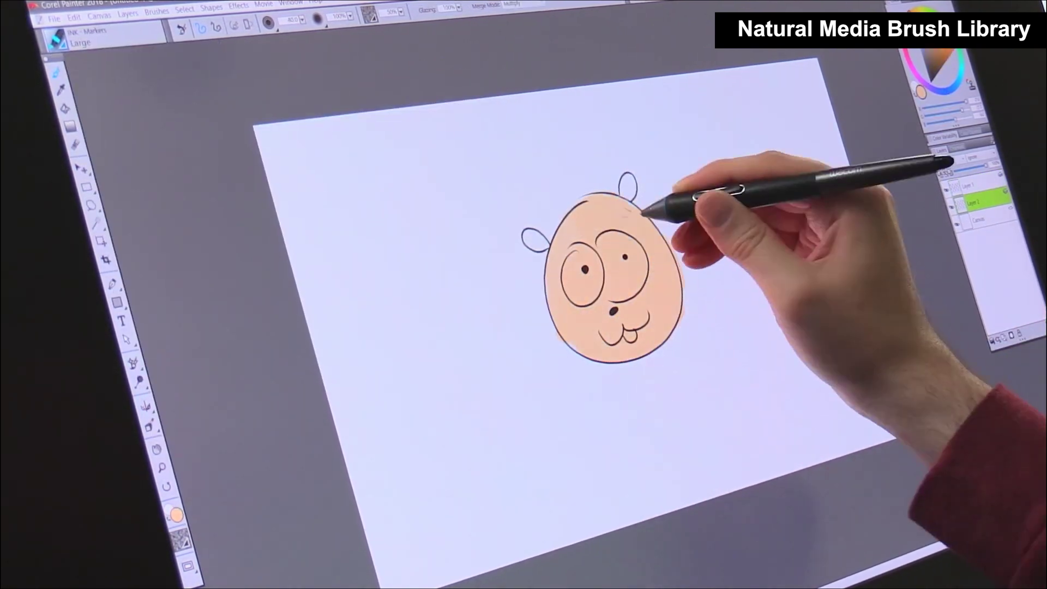
drag(649, 210, 659, 243)
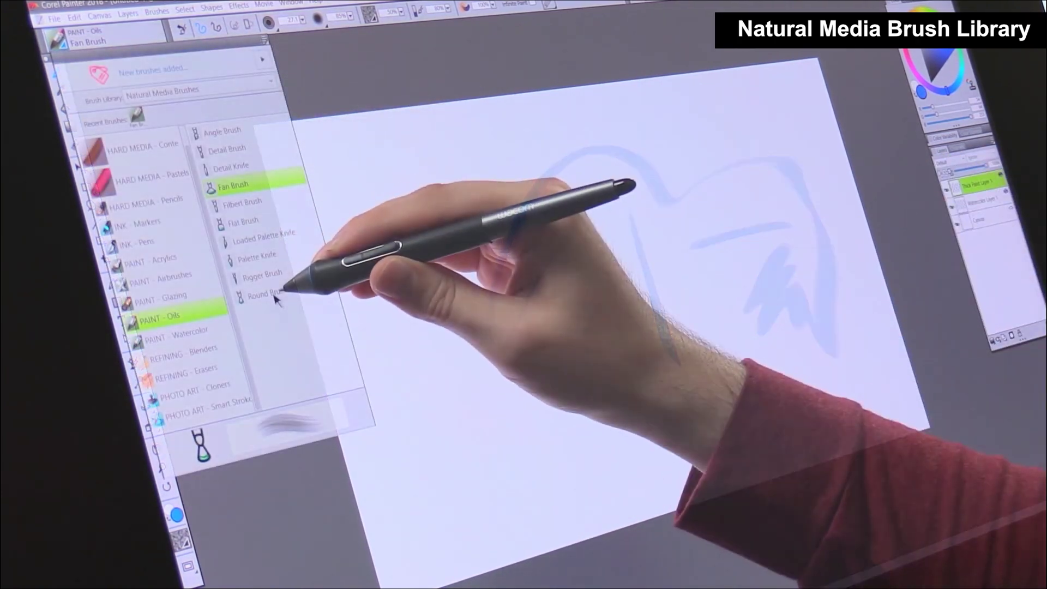
Add a Loaded Palette Knife oil stroke above the ink drawing.
click(275, 296)
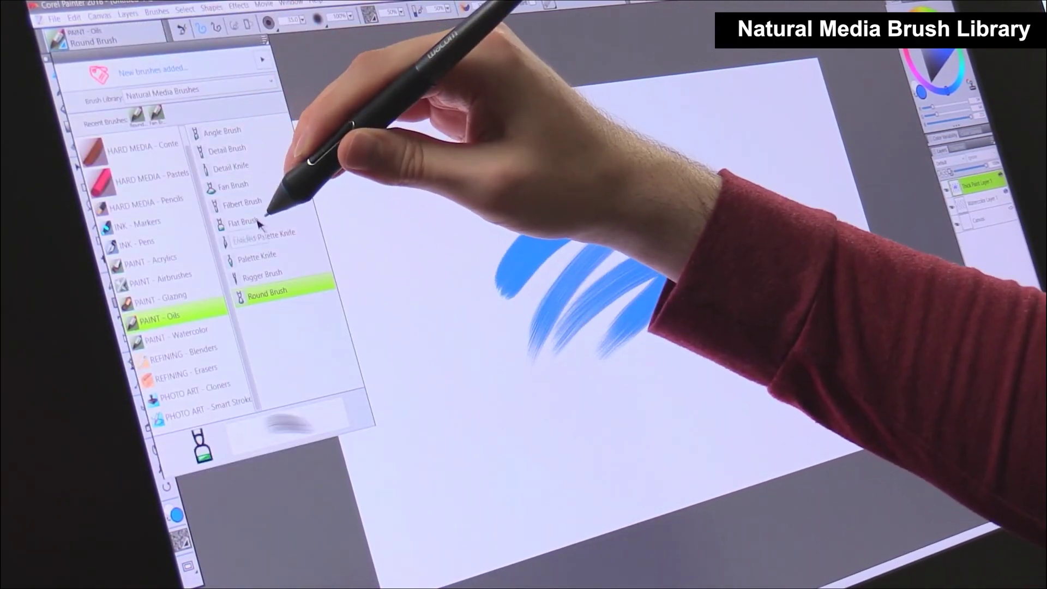
click(278, 210)
mouse_move(525, 174)
mouse_down()
mouse_move(706, 130)
mouse_move(807, 233)
mouse_up()
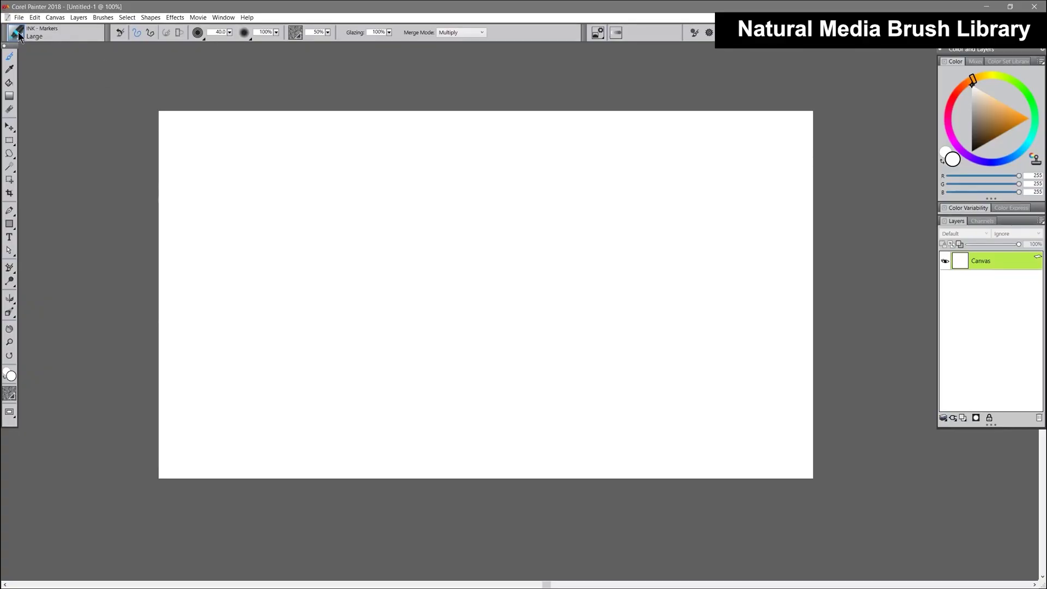
Switch from Natural Media Brushes back to a different brush library.
click(20, 36)
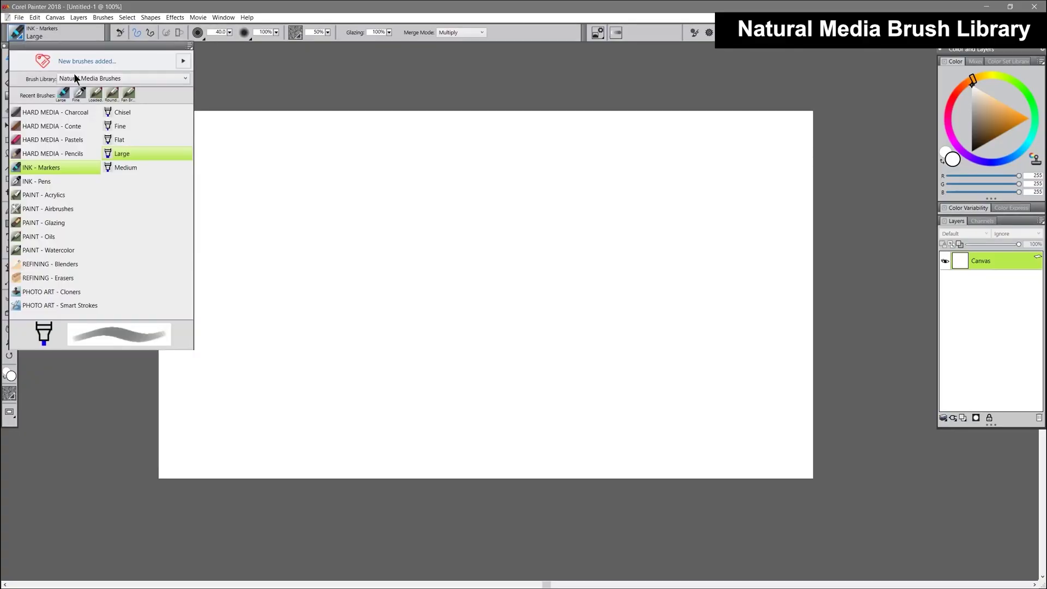
click(92, 79)
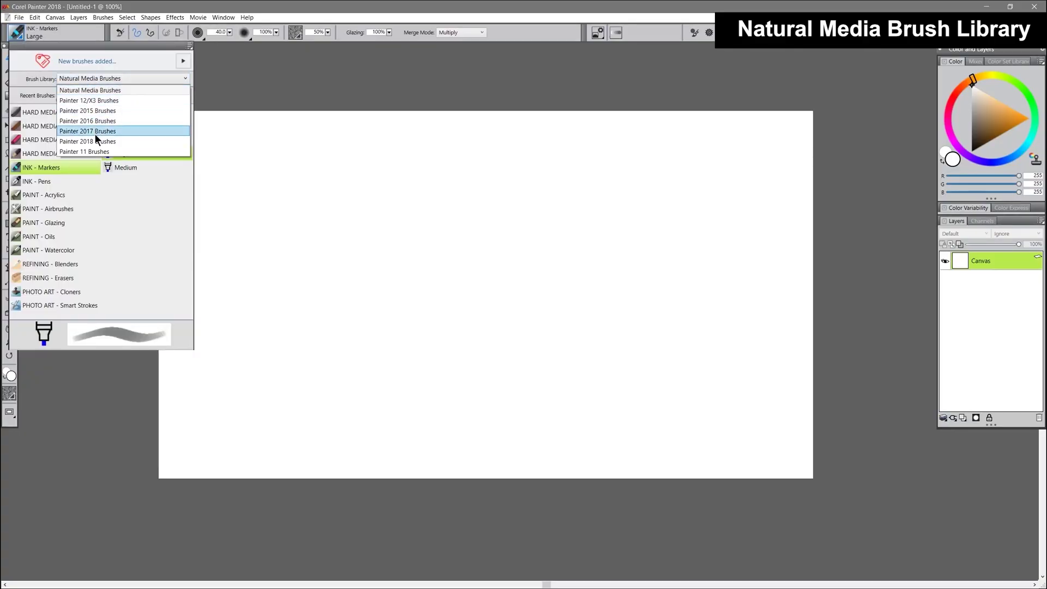
click(123, 78)
click(225, 18)
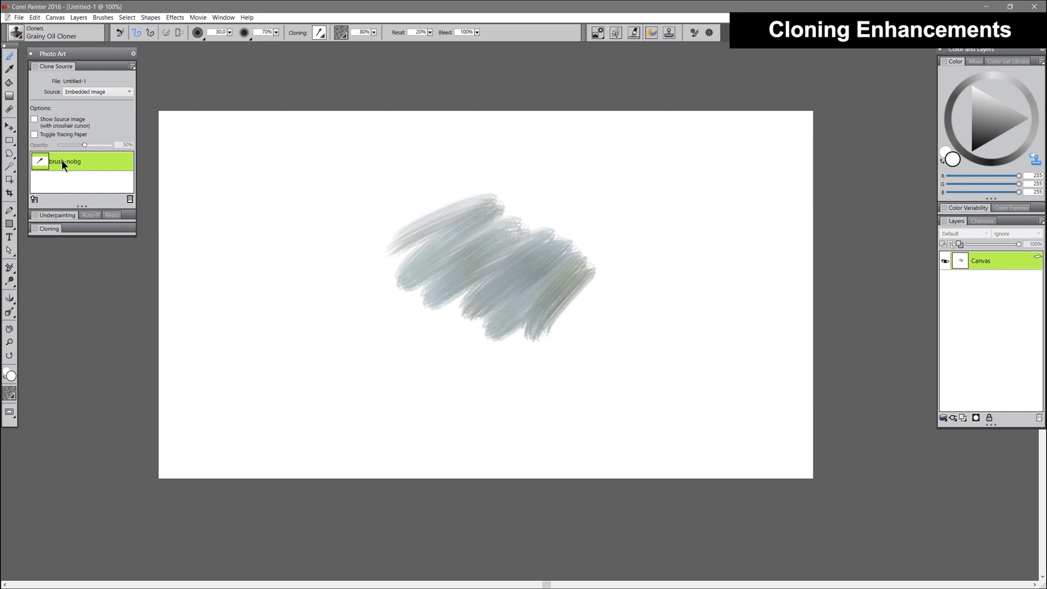
Clone the paintbrush head and handle colours onto the canvas, toggling Tracing Paper.
key(ctrl+t)
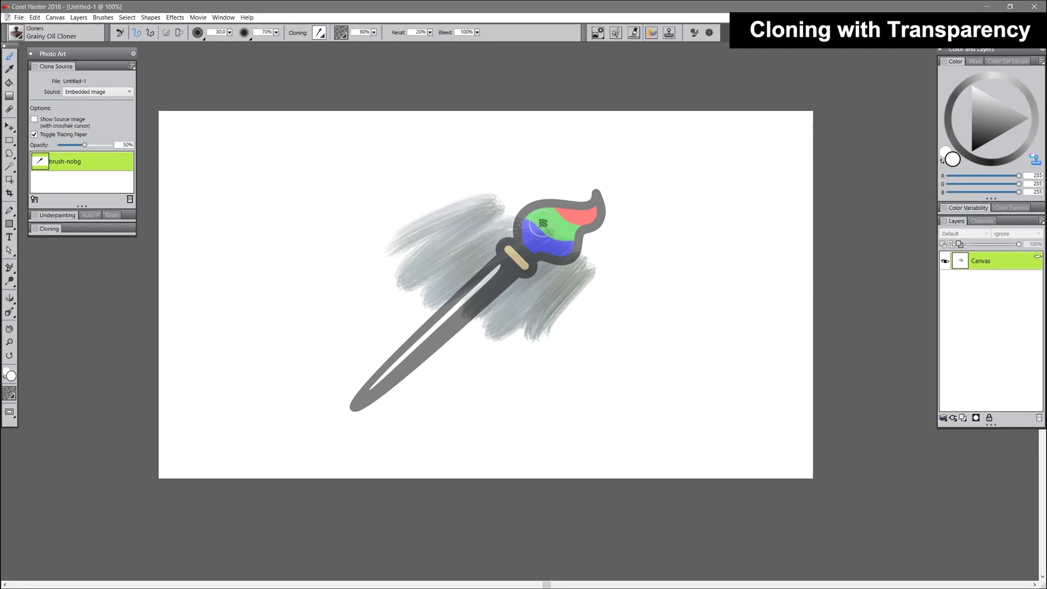
mouse_move(543, 223)
mouse_down()
mouse_move(523, 215)
mouse_move(557, 244)
mouse_move(597, 215)
mouse_move(523, 226)
mouse_move(382, 386)
mouse_up()
key(ctrl+t)
mouse_move(484, 284)
mouse_down()
mouse_move(505, 261)
mouse_move(388, 369)
mouse_move(526, 234)
mouse_move(591, 205)
mouse_move(518, 246)
mouse_move(579, 227)
mouse_move(343, 417)
mouse_up()
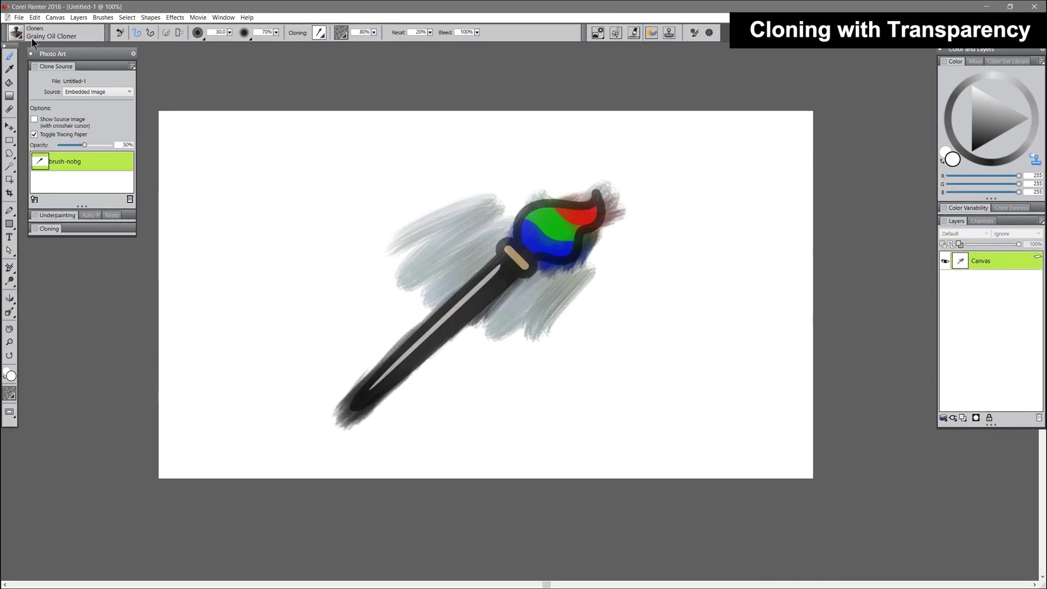
Spray-clone the brush head and handle with Cloner Spray, with Tracing Paper off.
click(19, 34)
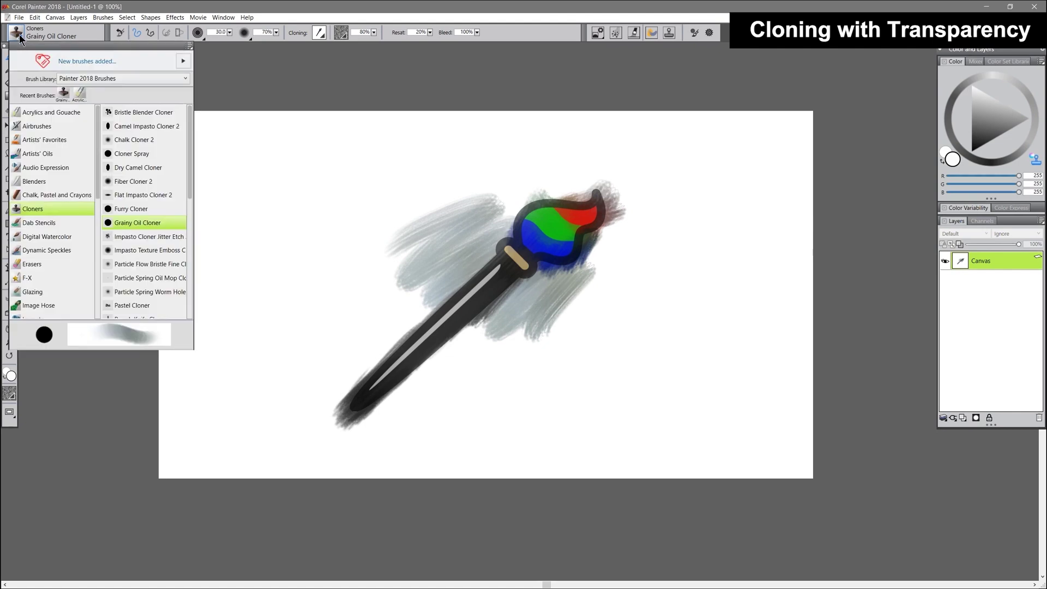
click(145, 156)
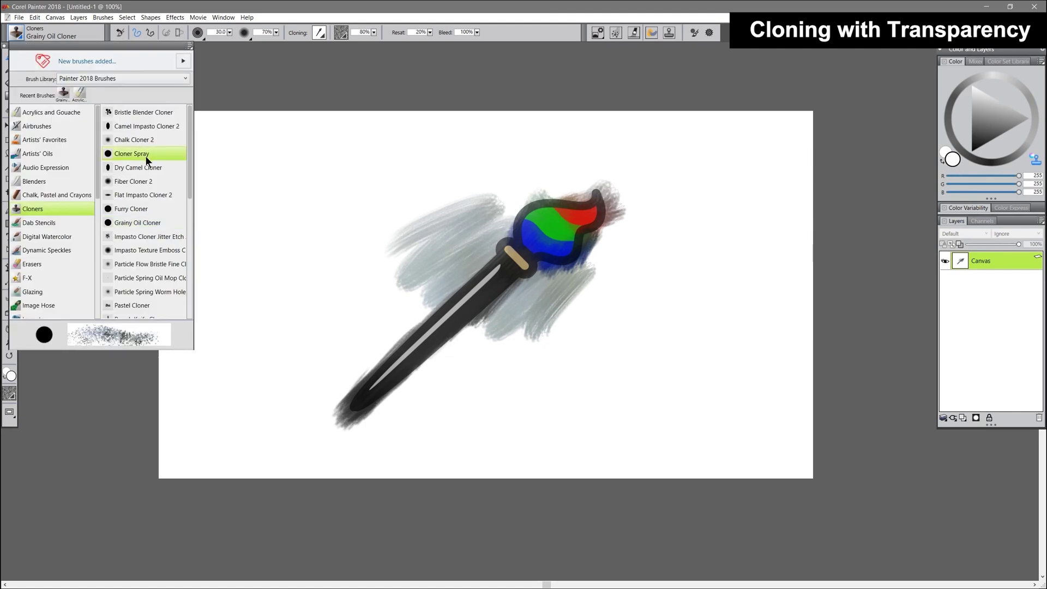
mouse_move(548, 235)
mouse_down()
mouse_move(581, 230)
mouse_move(481, 297)
mouse_up()
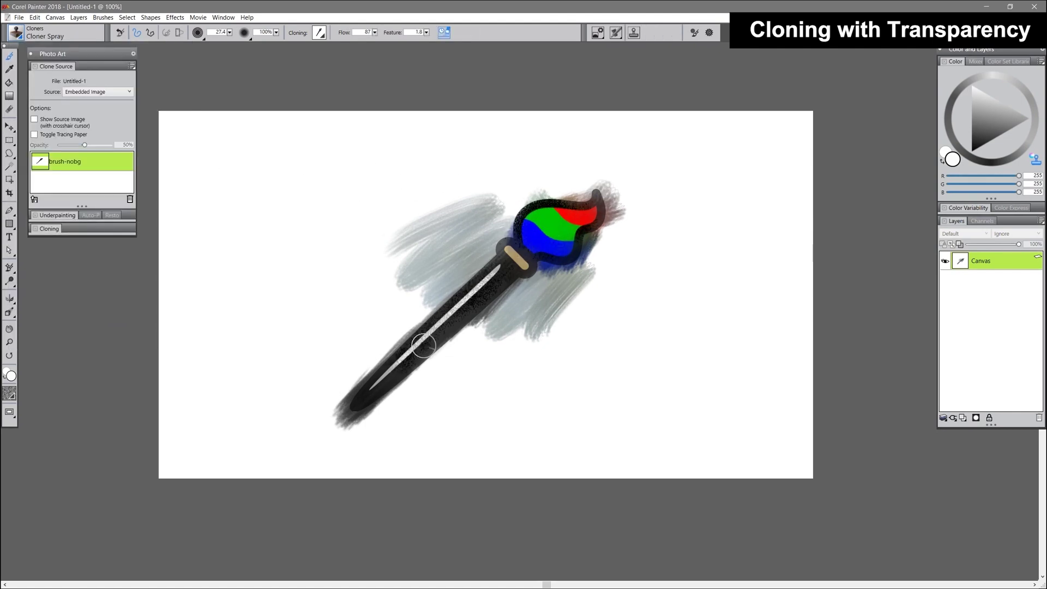
key(ctrl+shift+t)
mouse_move(558, 229)
mouse_down()
mouse_move(532, 252)
mouse_move(540, 262)
mouse_move(454, 310)
mouse_move(361, 393)
mouse_move(463, 351)
mouse_up()
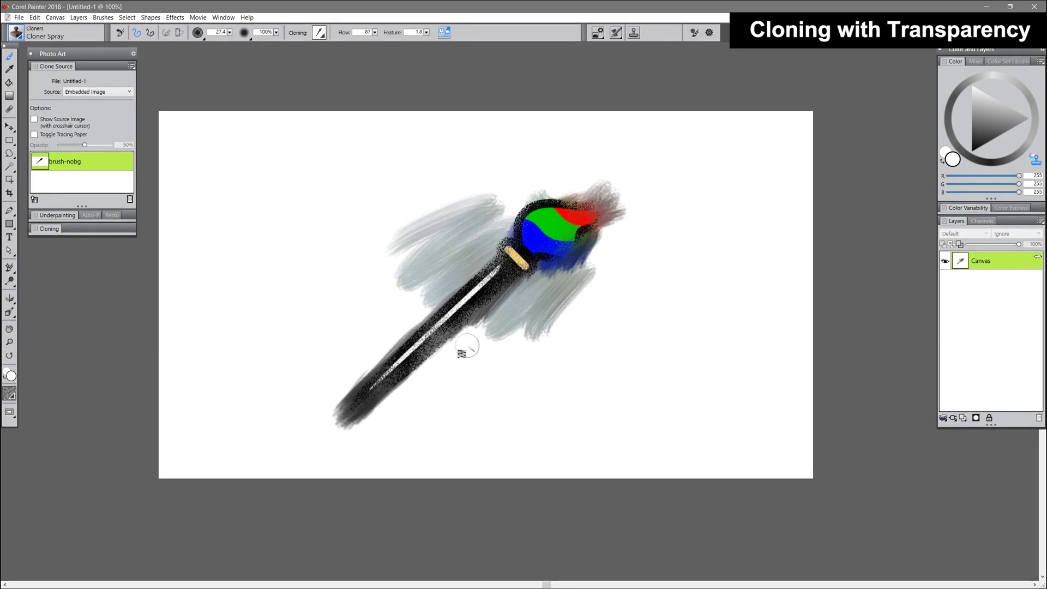
drag(571, 299, 556, 309)
Smear the brush head colours with the Wet Oily Cloner brush.
key(ctrl+b)
click(136, 305)
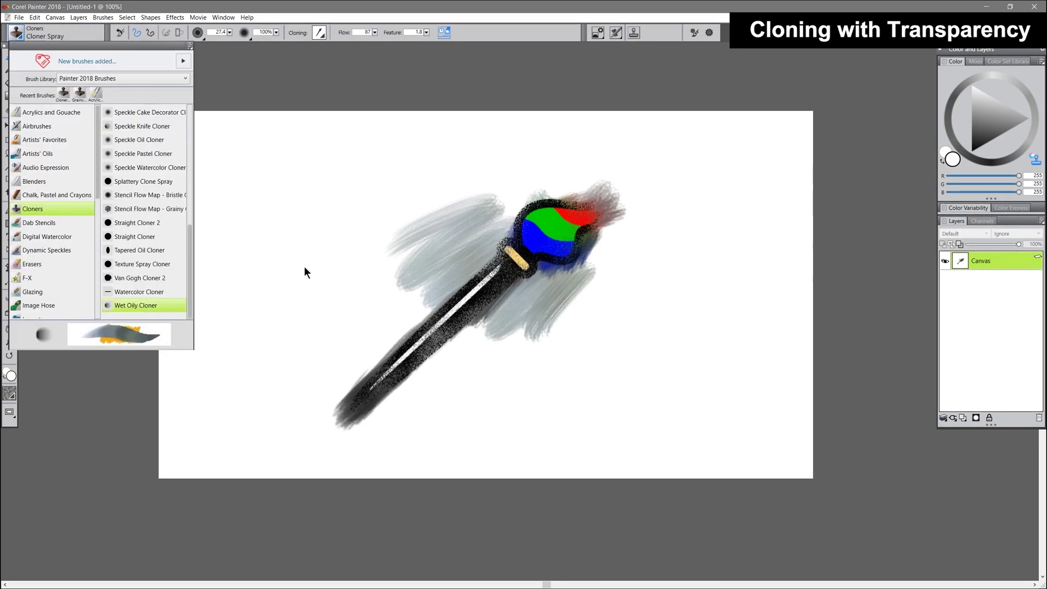
mouse_move(515, 226)
mouse_down()
mouse_move(592, 208)
mouse_move(533, 240)
mouse_move(397, 363)
mouse_move(526, 245)
mouse_move(599, 225)
mouse_move(631, 175)
mouse_move(479, 285)
mouse_up()
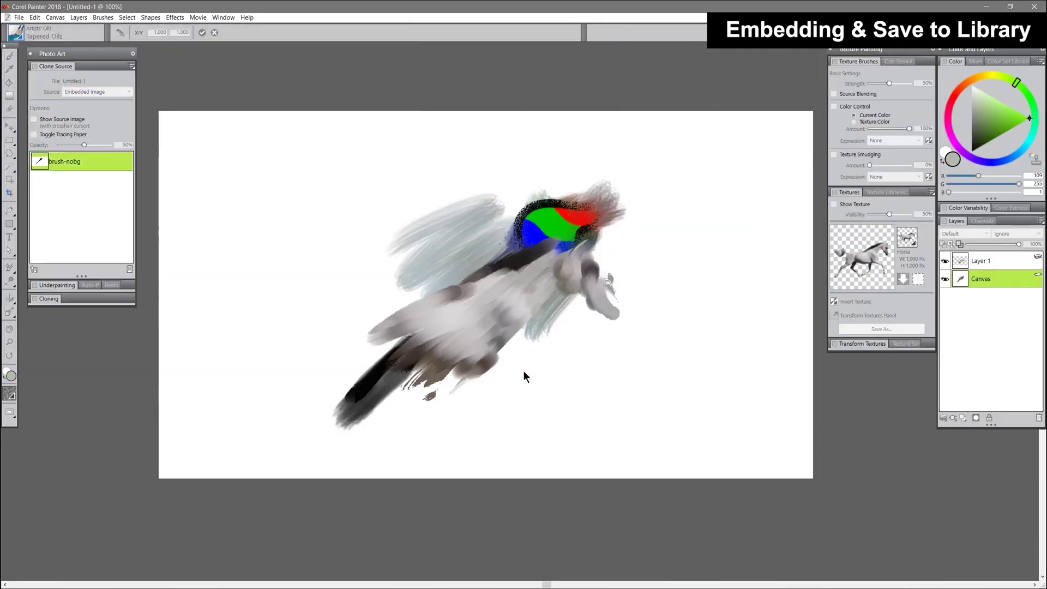
Paste the flower copy, shrink it and move it to the top-left.
key(ctrl+b)
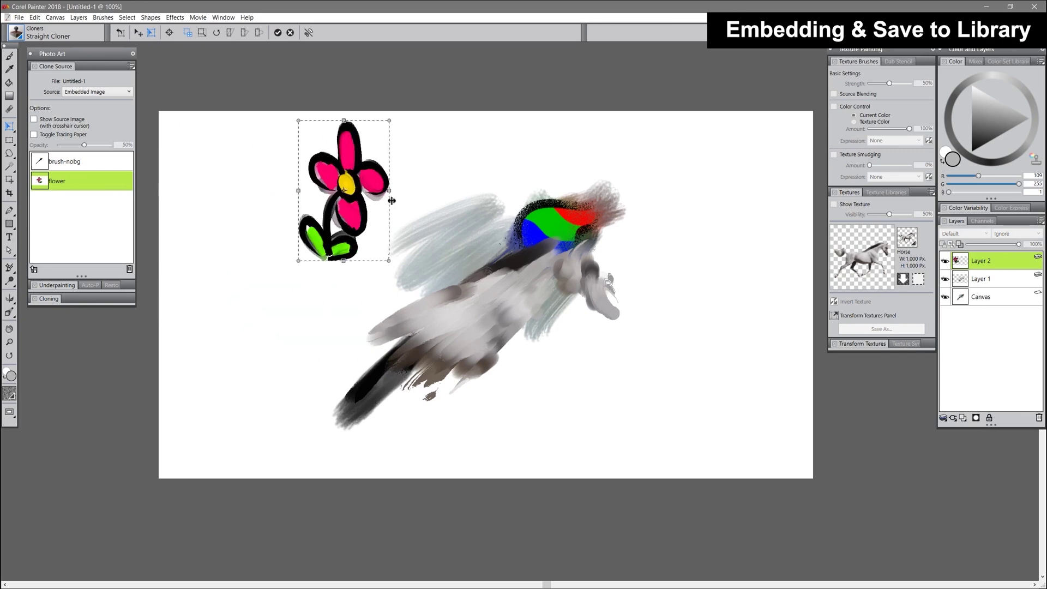
key(ctrl+v)
drag(493, 295, 705, 309)
Set Clone Source to Texture with the flower, comparing against Embedded Image.
click(97, 92)
click(81, 125)
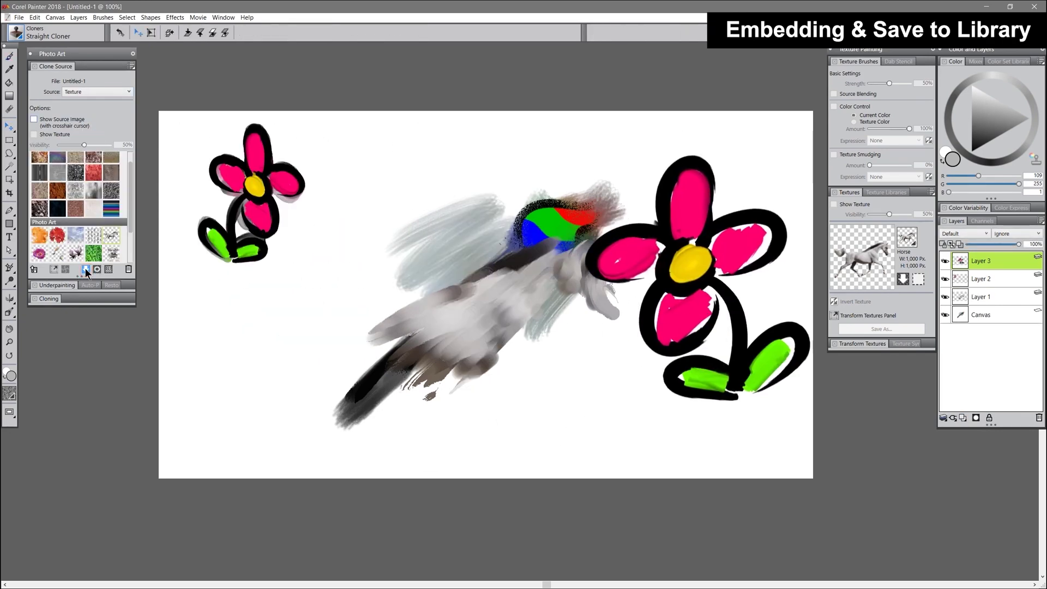
click(86, 269)
key(f)
scroll(39, 211, down, 2)
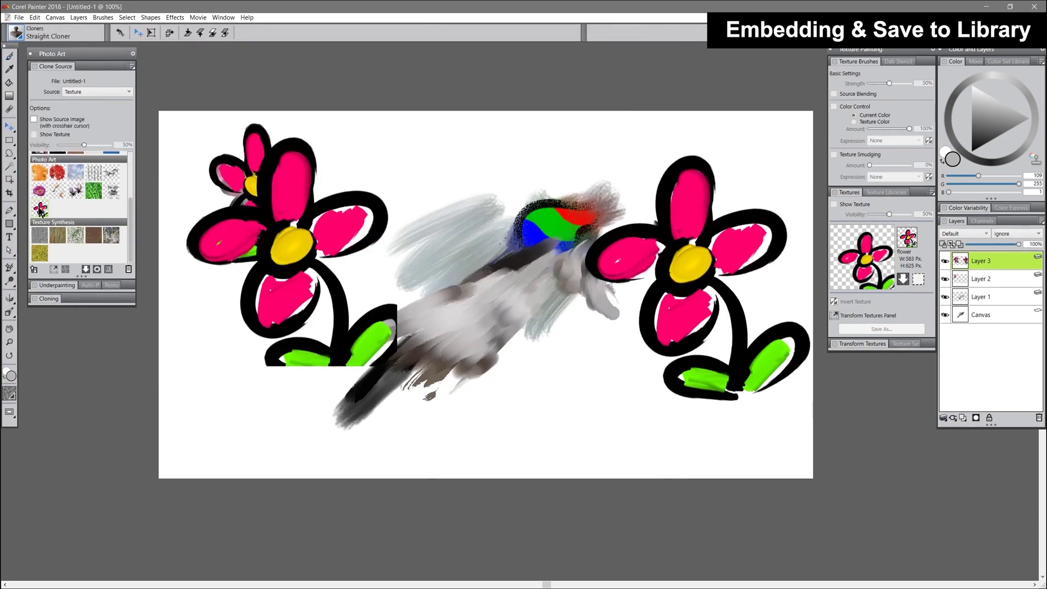
click(105, 94)
click(99, 128)
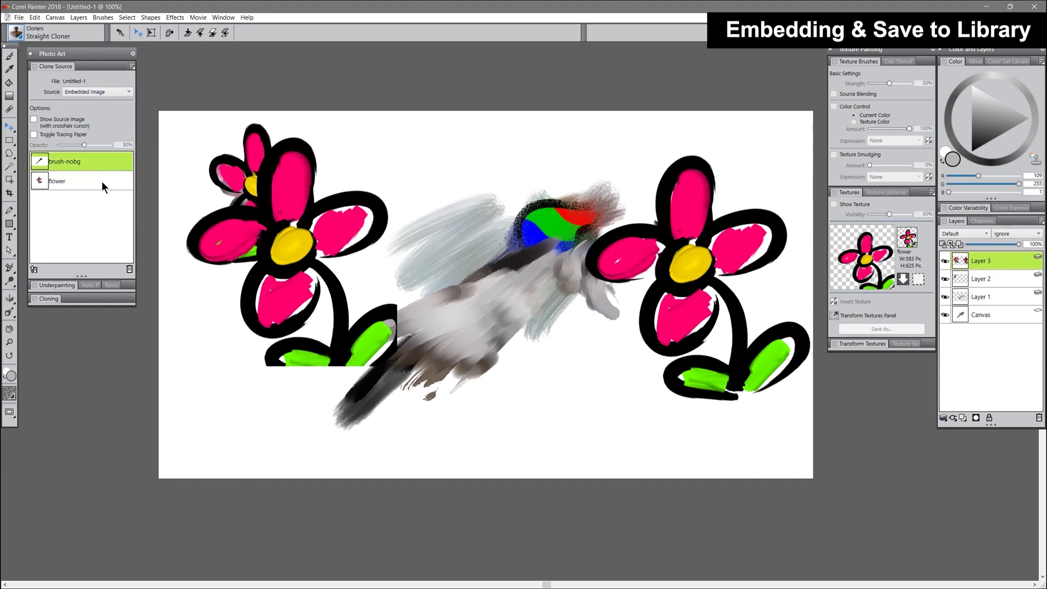
click(103, 91)
click(103, 109)
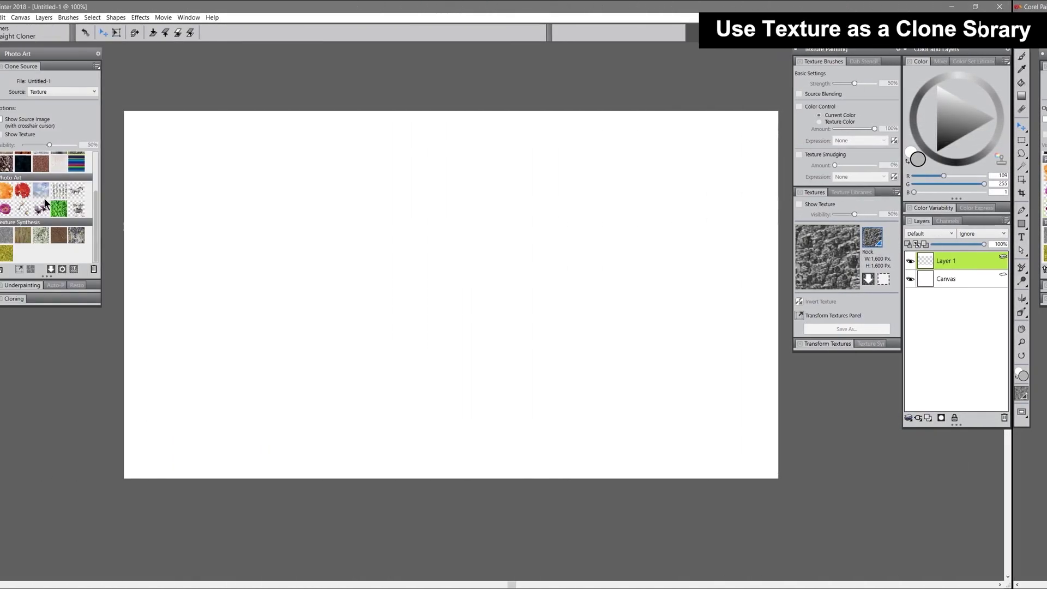
Spray the Rock texture over the left of the canvas with Texture Spray Cloner.
click(908, 239)
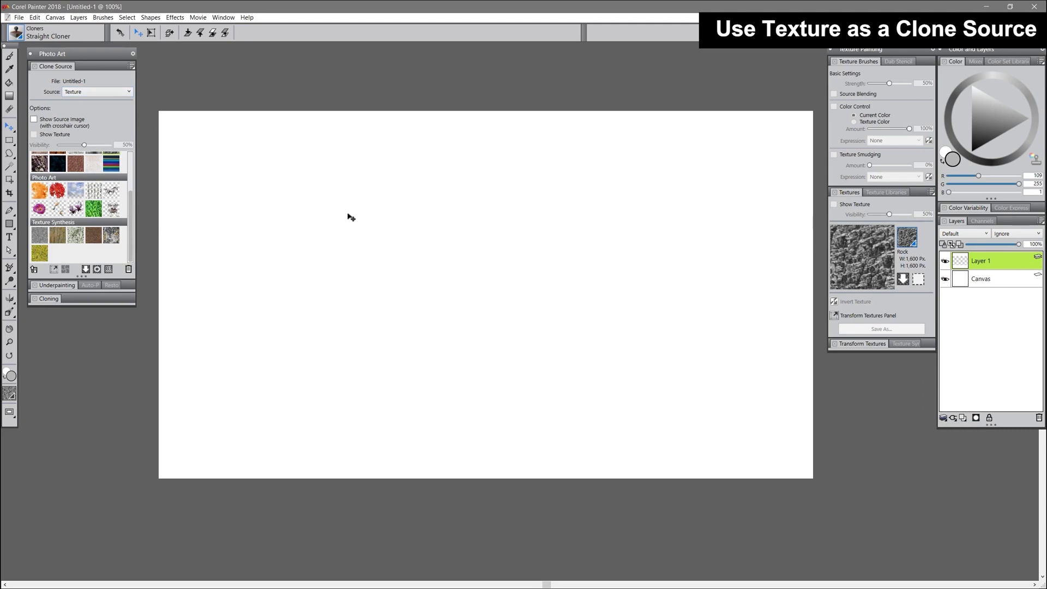
click(16, 32)
click(159, 297)
mouse_move(331, 226)
mouse_down()
mouse_move(385, 261)
mouse_move(386, 300)
mouse_move(411, 317)
mouse_move(395, 213)
mouse_move(240, 196)
mouse_move(278, 308)
mouse_move(409, 169)
mouse_move(239, 169)
mouse_move(458, 327)
mouse_up()
key(bracketleft)
key(bracketleft)
key(bracketleft)
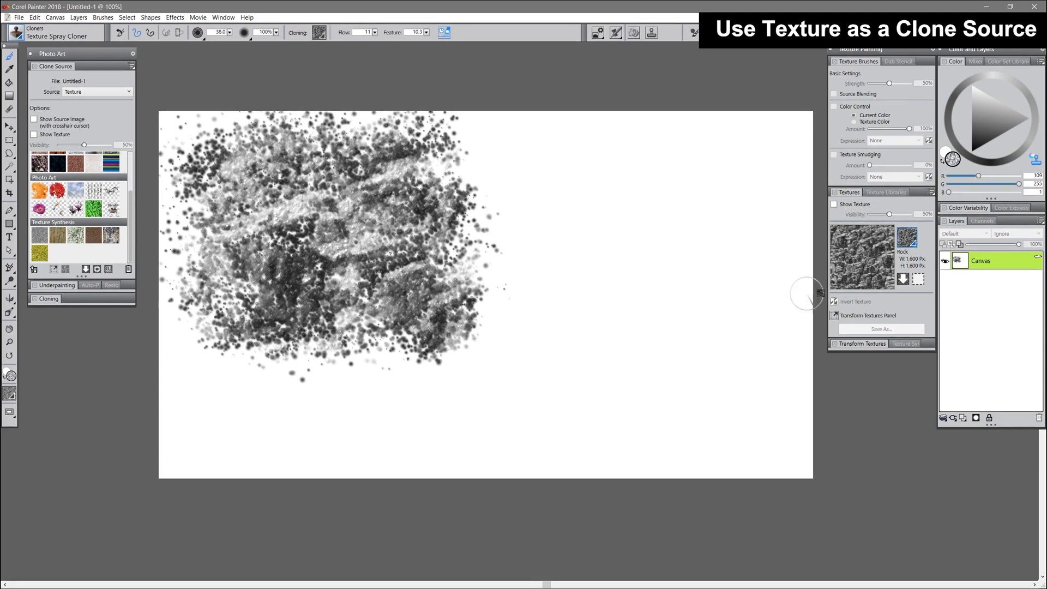
Distort the Rock texture's corners in perspective, commit, and spray a second rock patch.
click(862, 344)
click(879, 370)
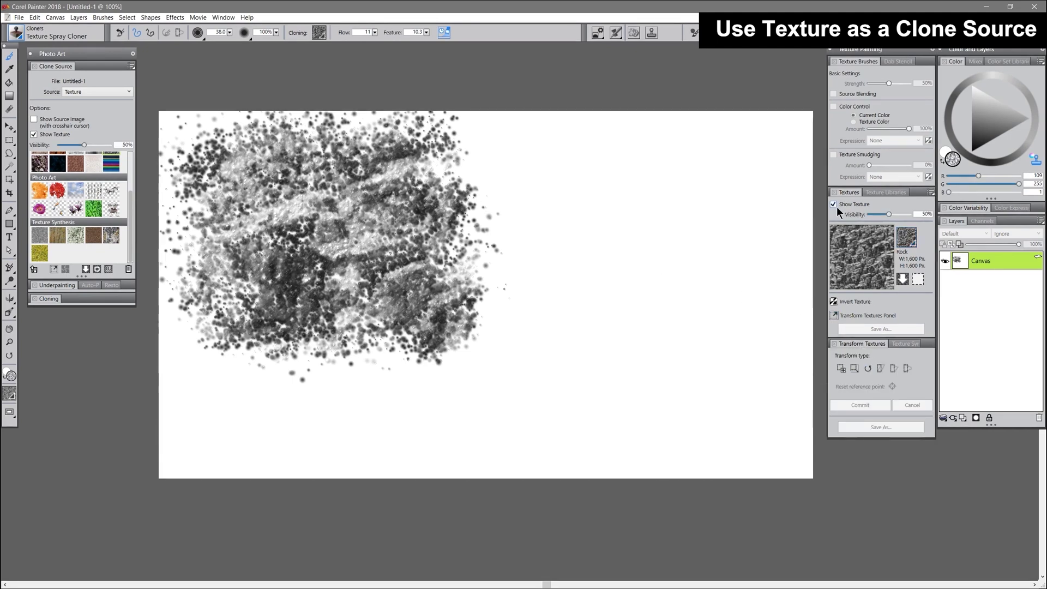
click(894, 370)
drag(159, 111, 561, 147)
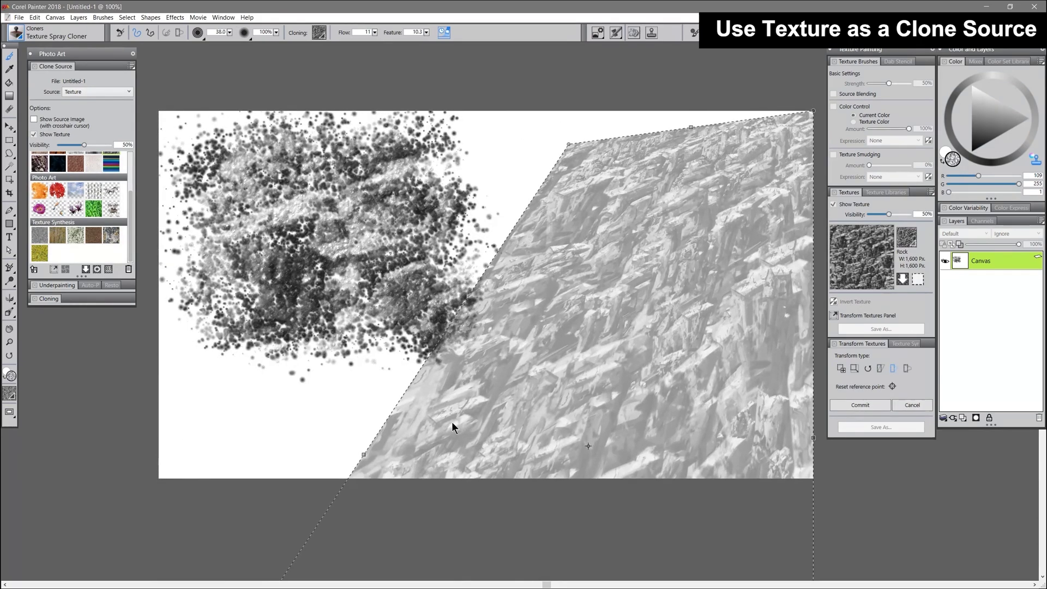
drag(456, 426, 605, 416)
click(520, 215)
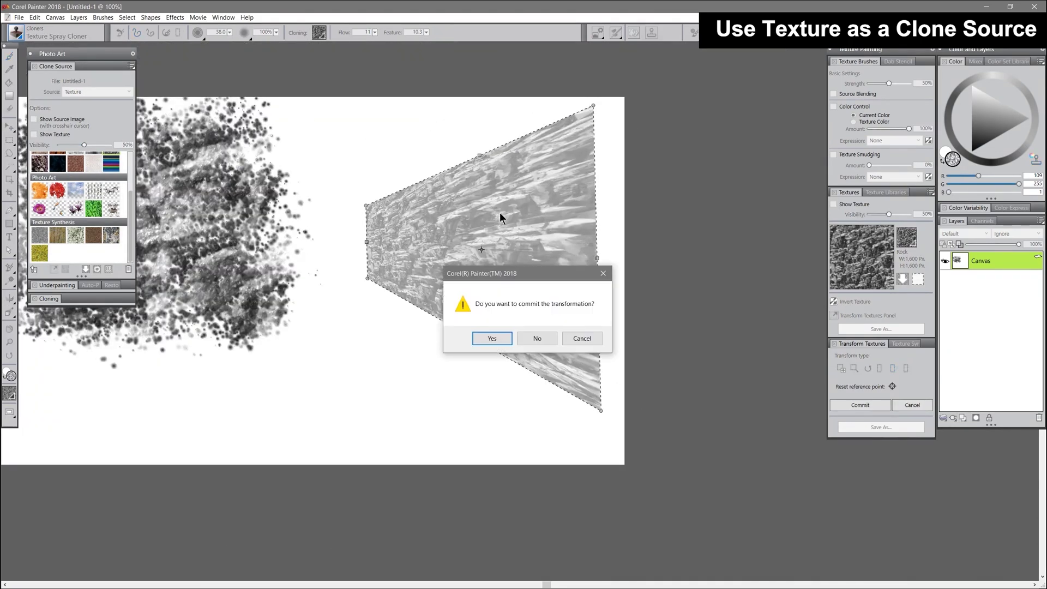
click(486, 337)
click(518, 292)
mouse_move(371, 216)
mouse_down()
mouse_move(425, 182)
mouse_move(543, 178)
mouse_move(447, 240)
mouse_move(545, 190)
mouse_up()
click(833, 204)
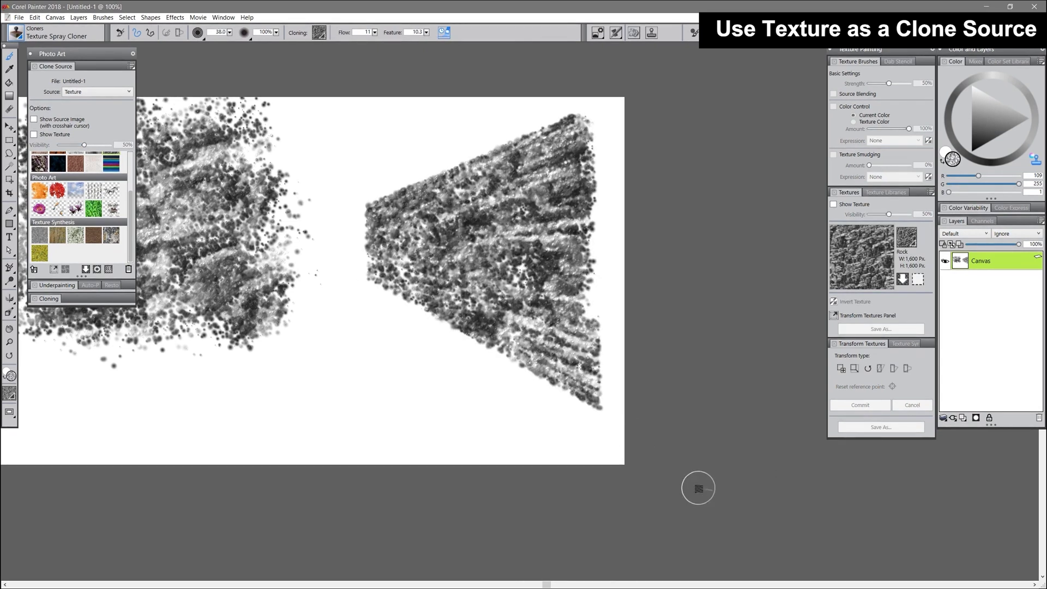
click(854, 369)
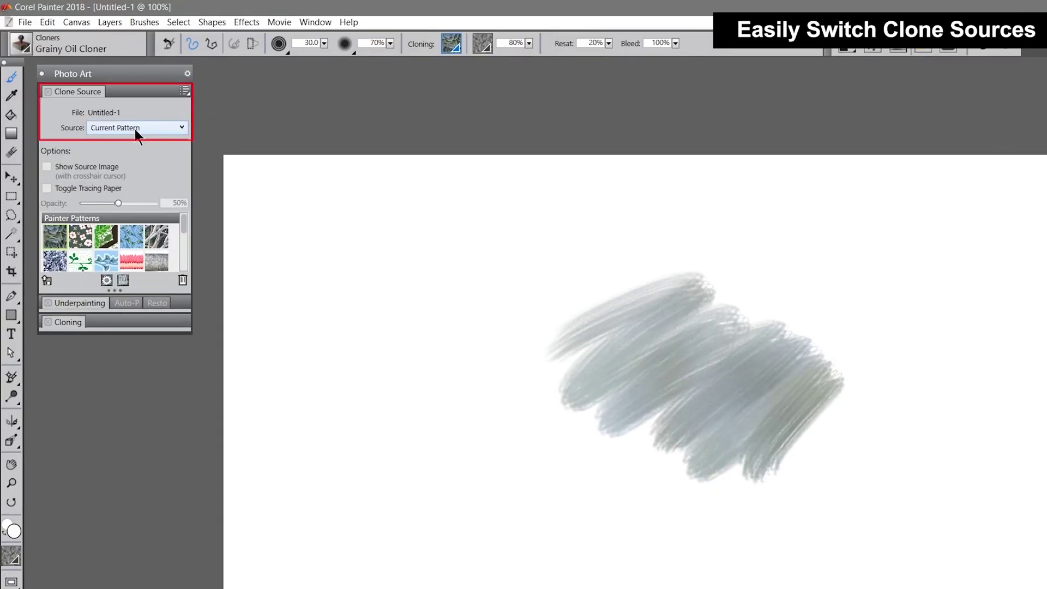
Show the Clone Source types: Current Pattern, Offset Sampling, Texture and Embedded Image.
click(135, 127)
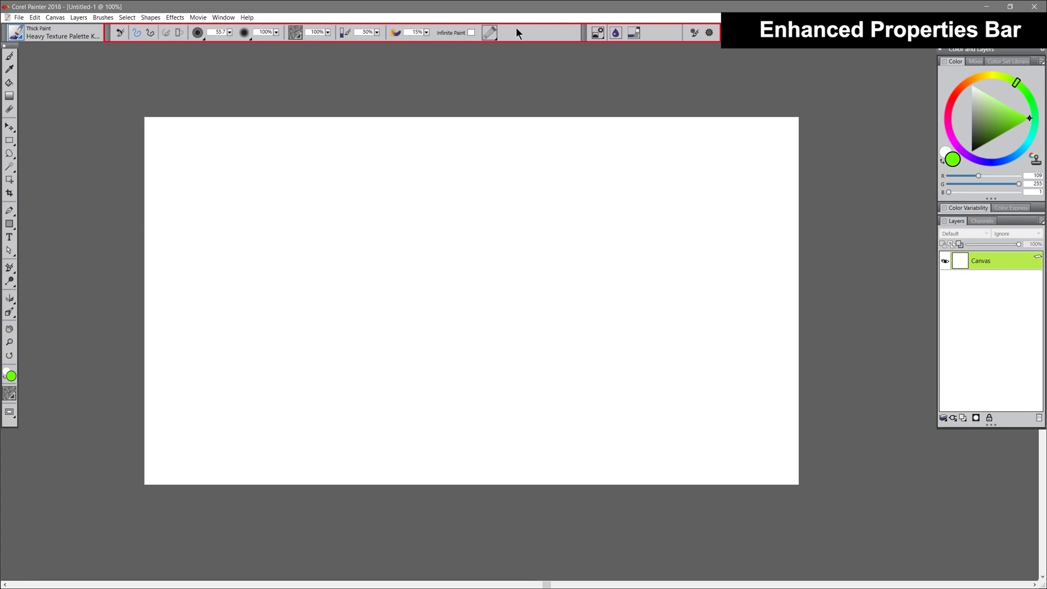
Browse the paper textures and Papers panel for the Heavy Texture Palette Knife.
click(296, 33)
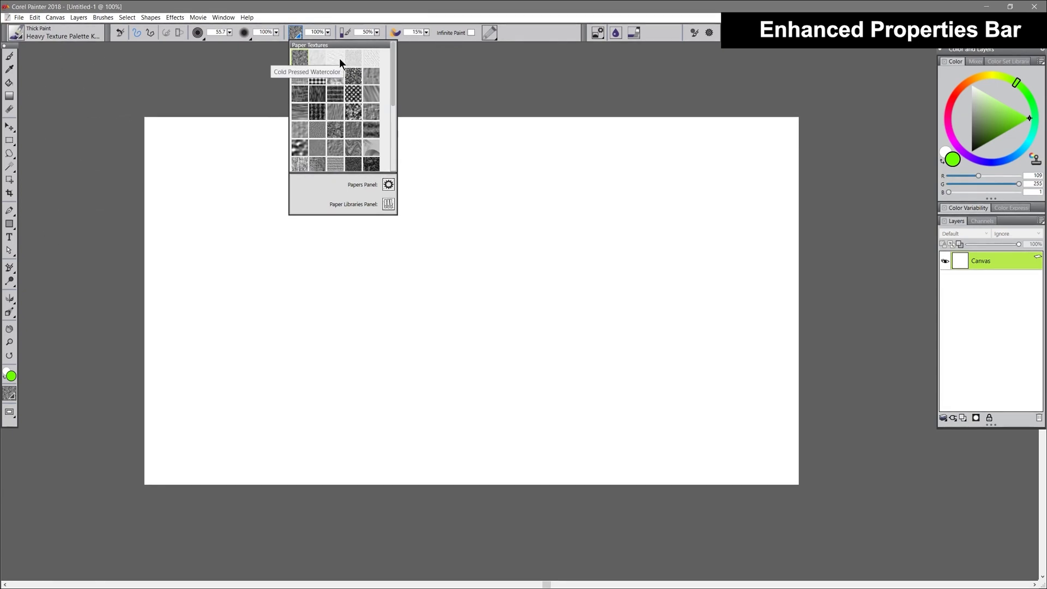
click(388, 184)
key(ctrl+8)
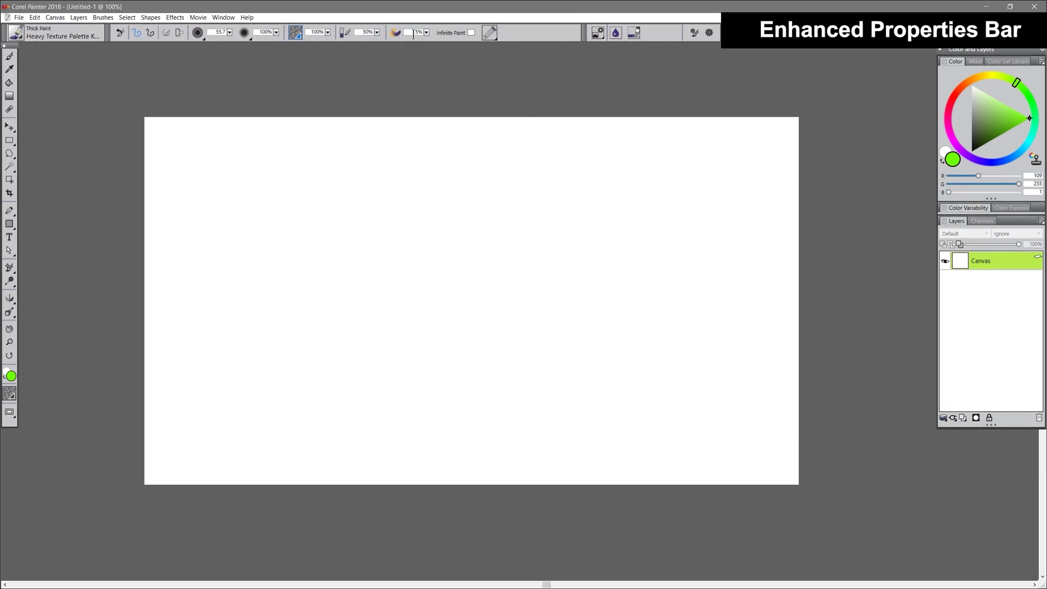
click(229, 18)
mouse_move(188, 236)
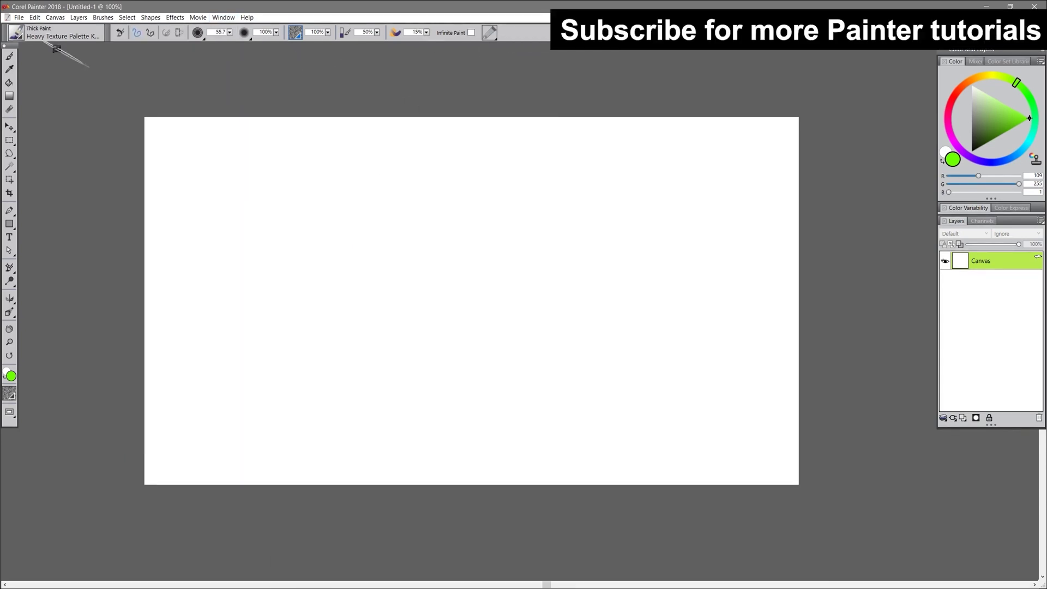
Load Real Wet Flowmap Wash and inspect its flow map and Real Watercolor settings.
click(26, 36)
click(49, 168)
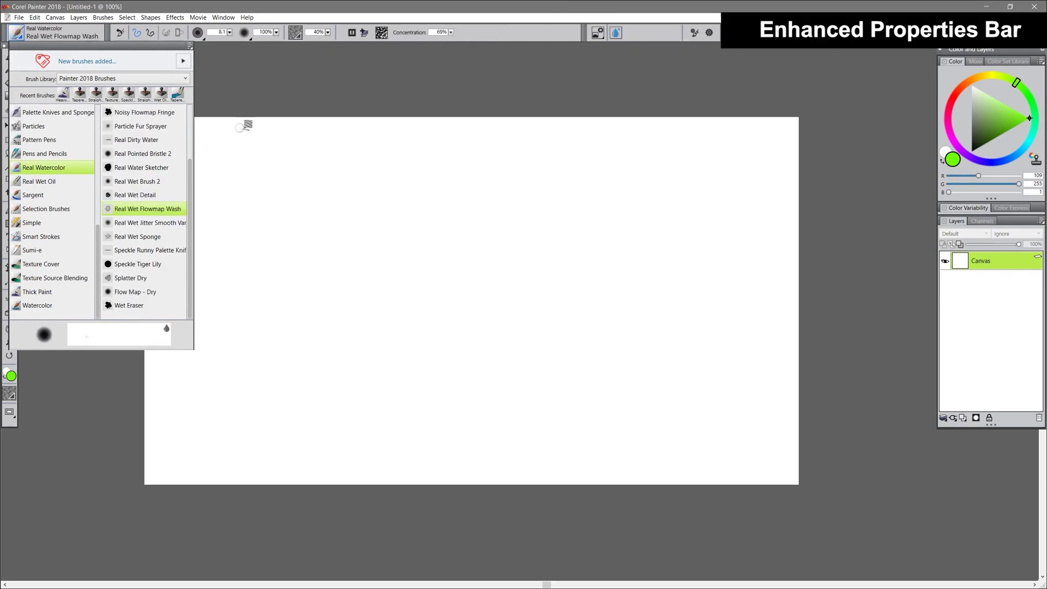
click(425, 16)
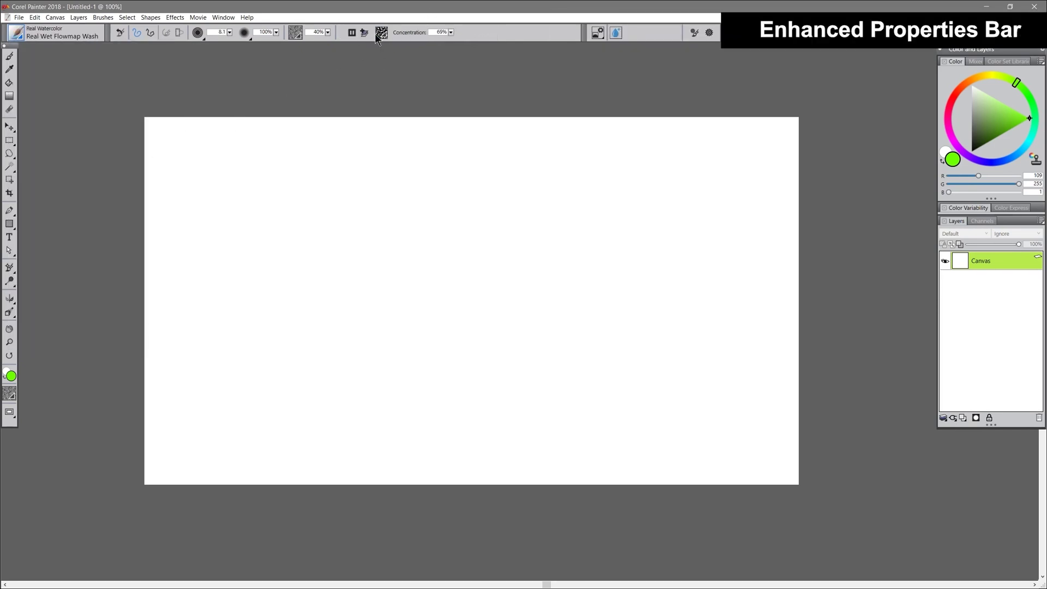
click(293, 33)
click(382, 33)
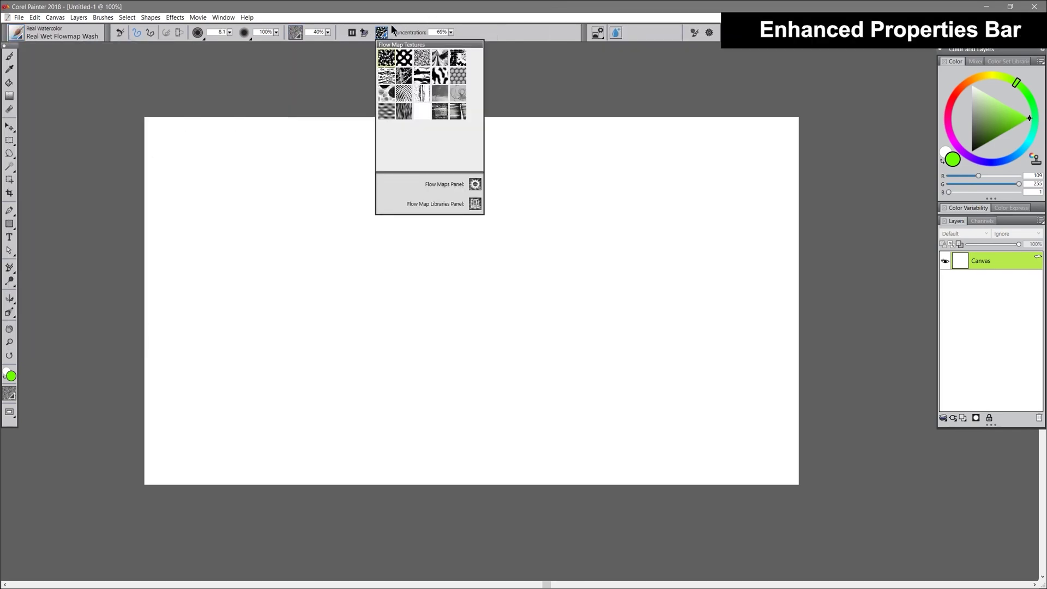
click(391, 30)
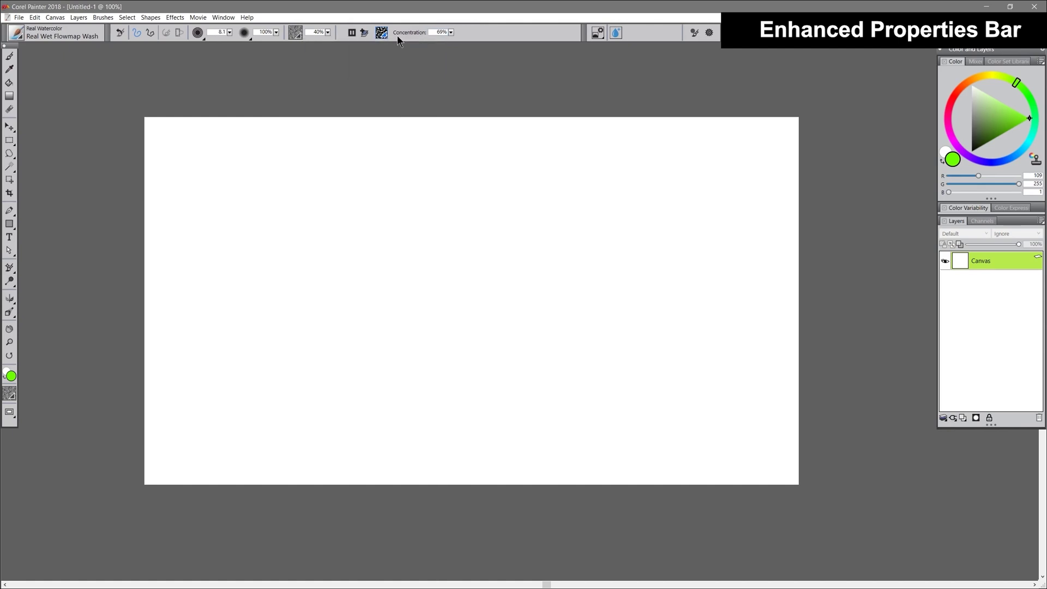
click(617, 34)
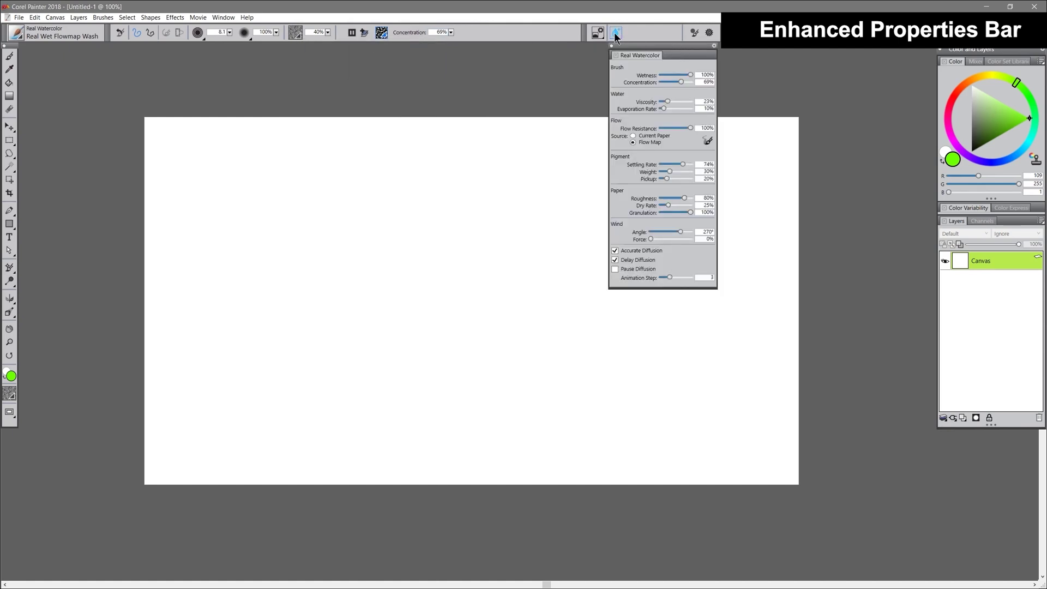
click(616, 33)
click(616, 33)
Load Dynamic Speckles Bristle Soft Cover and show its RealBristle settings panel.
click(16, 33)
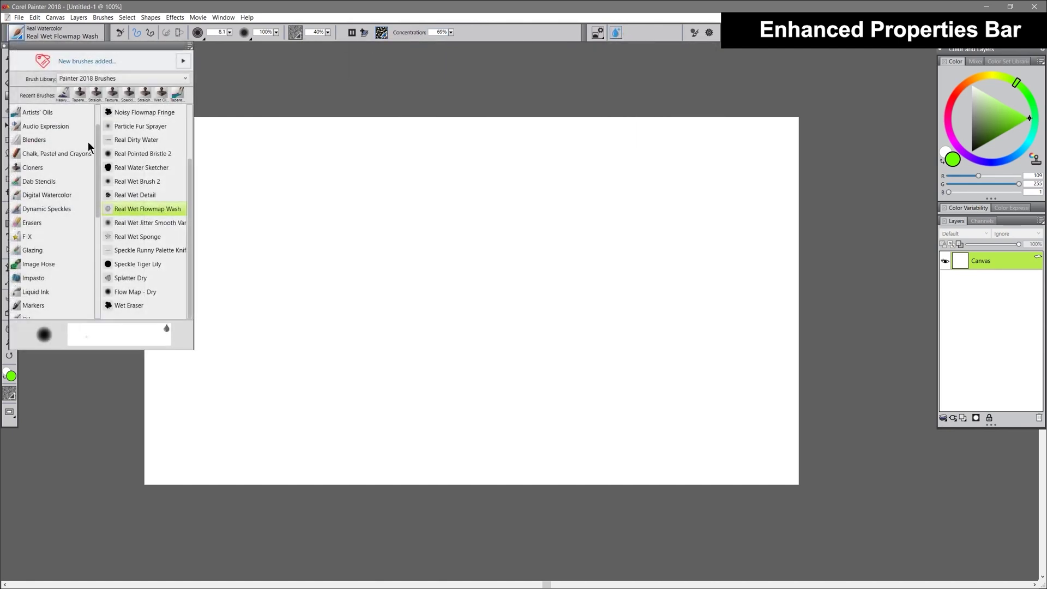
click(280, 58)
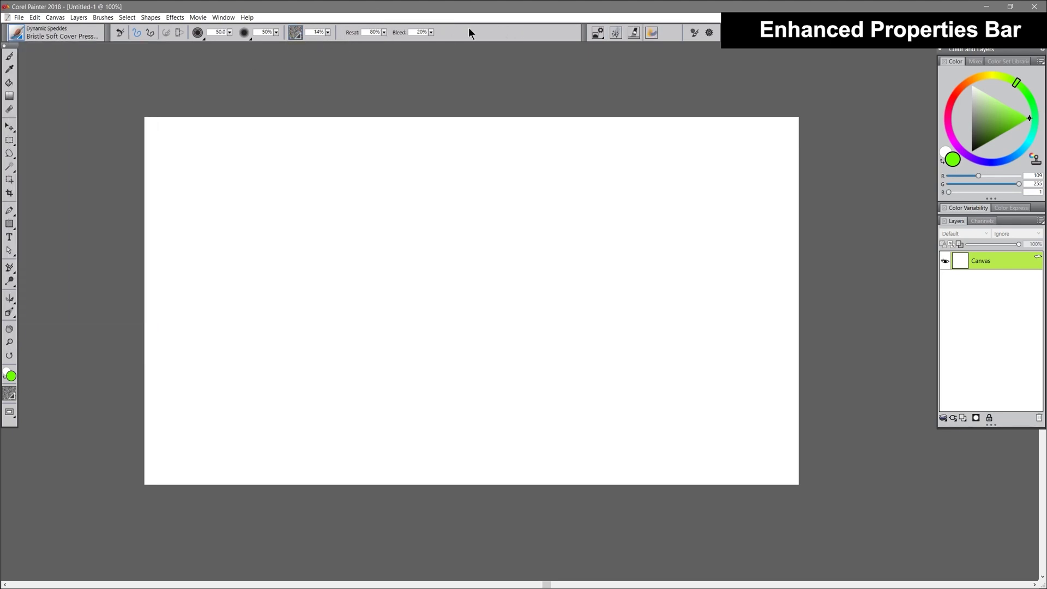
click(616, 34)
click(616, 34)
click(616, 33)
click(616, 33)
click(636, 34)
click(636, 34)
click(636, 34)
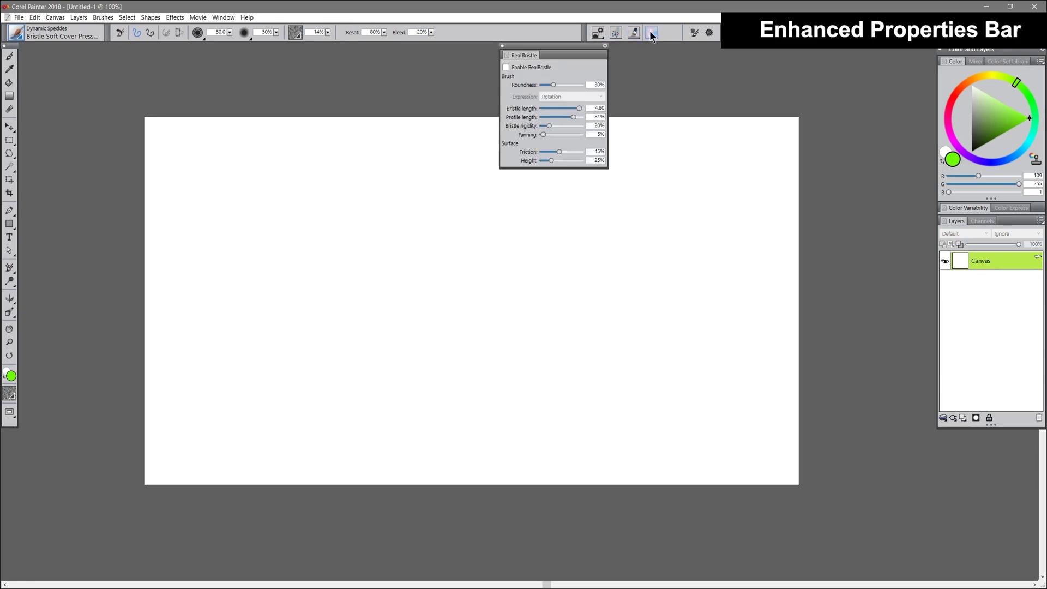